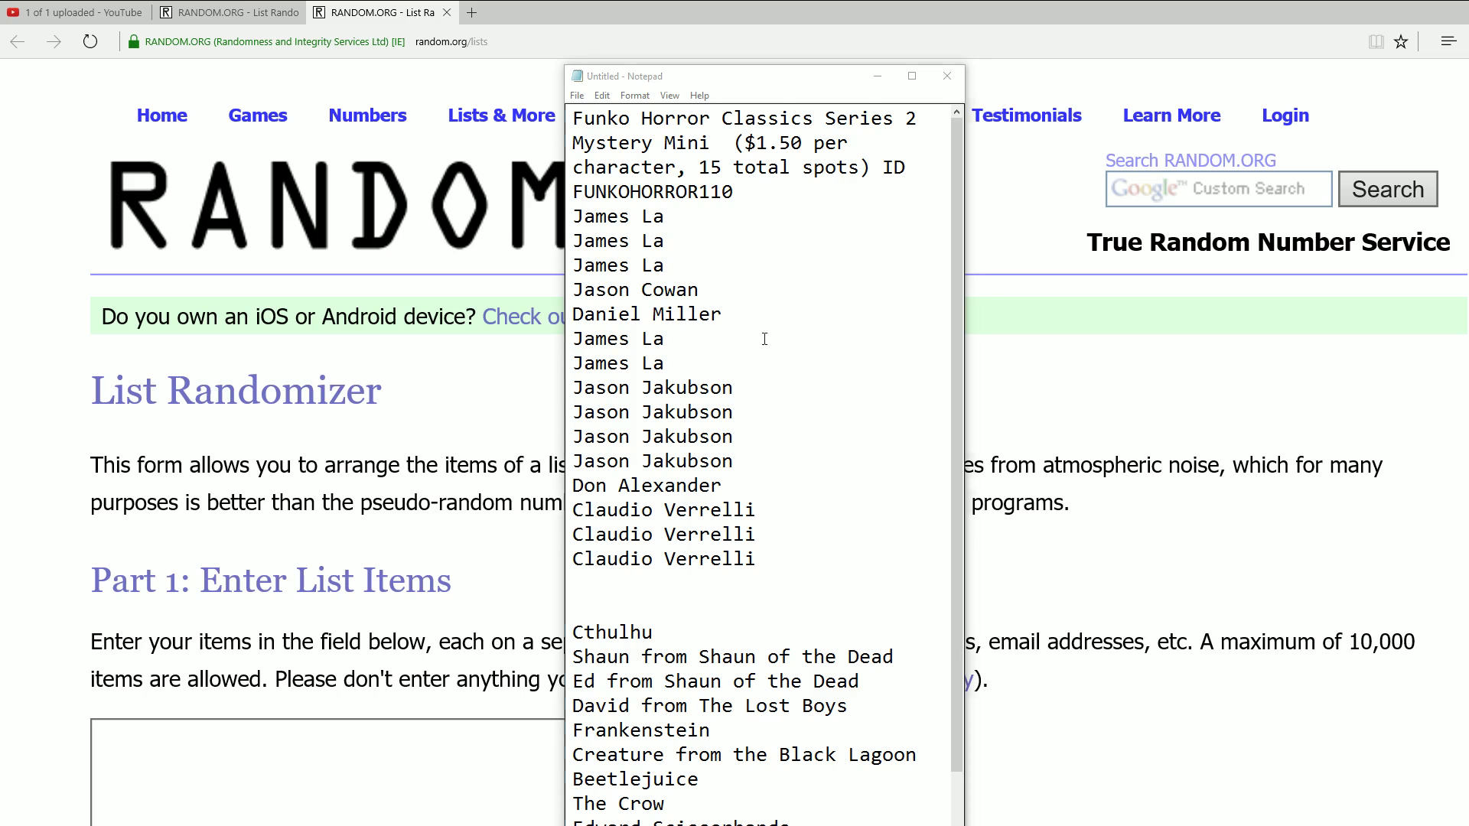
- Copy all the participant names from the Notepad notes into the RANDOM.ORG list randomizer and randomize them seven times
drag(573, 216, 758, 558)
key(ctrl+c)
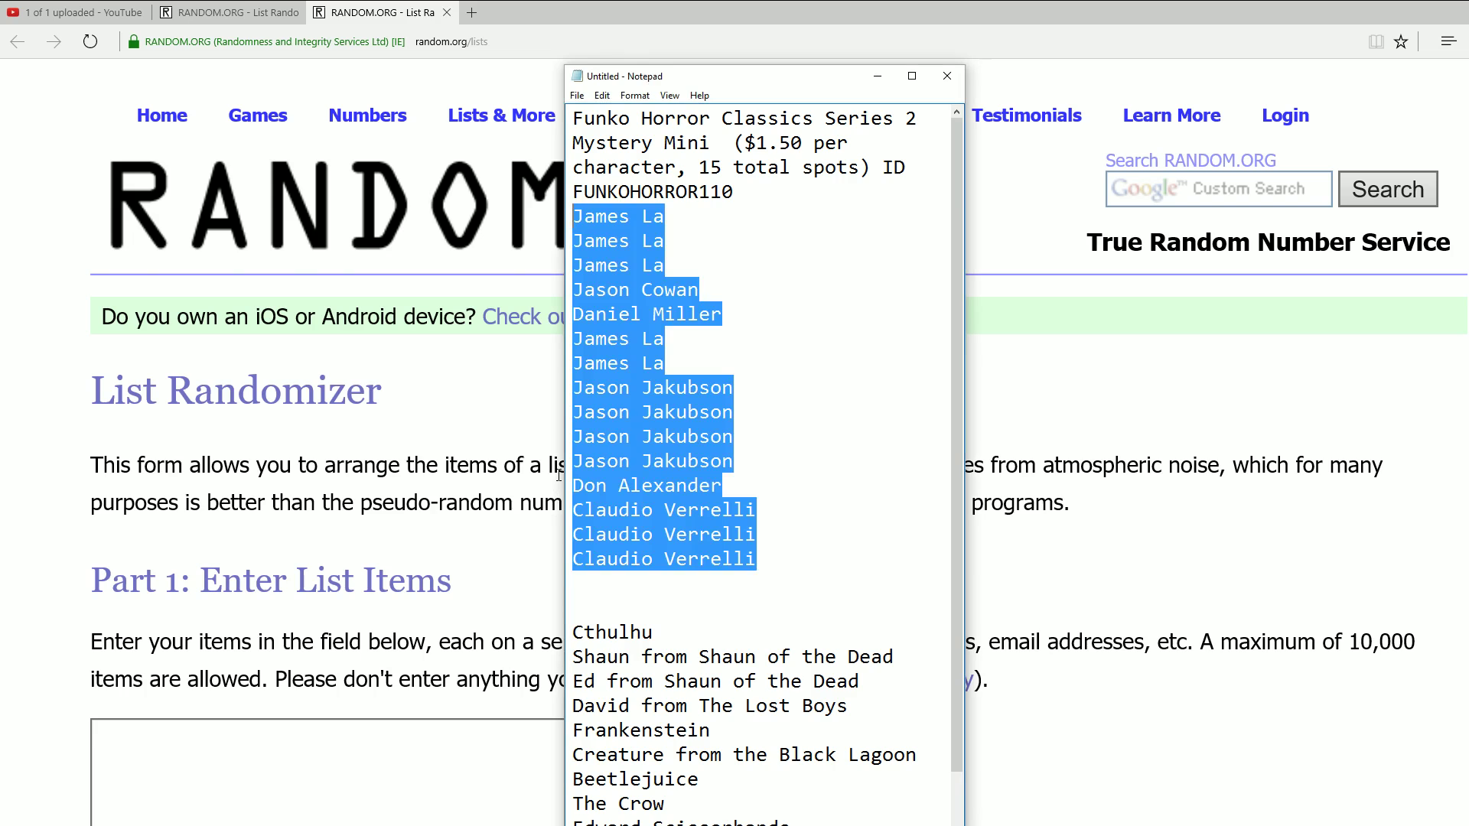
key(alt+Tab)
key(ctrl+v)
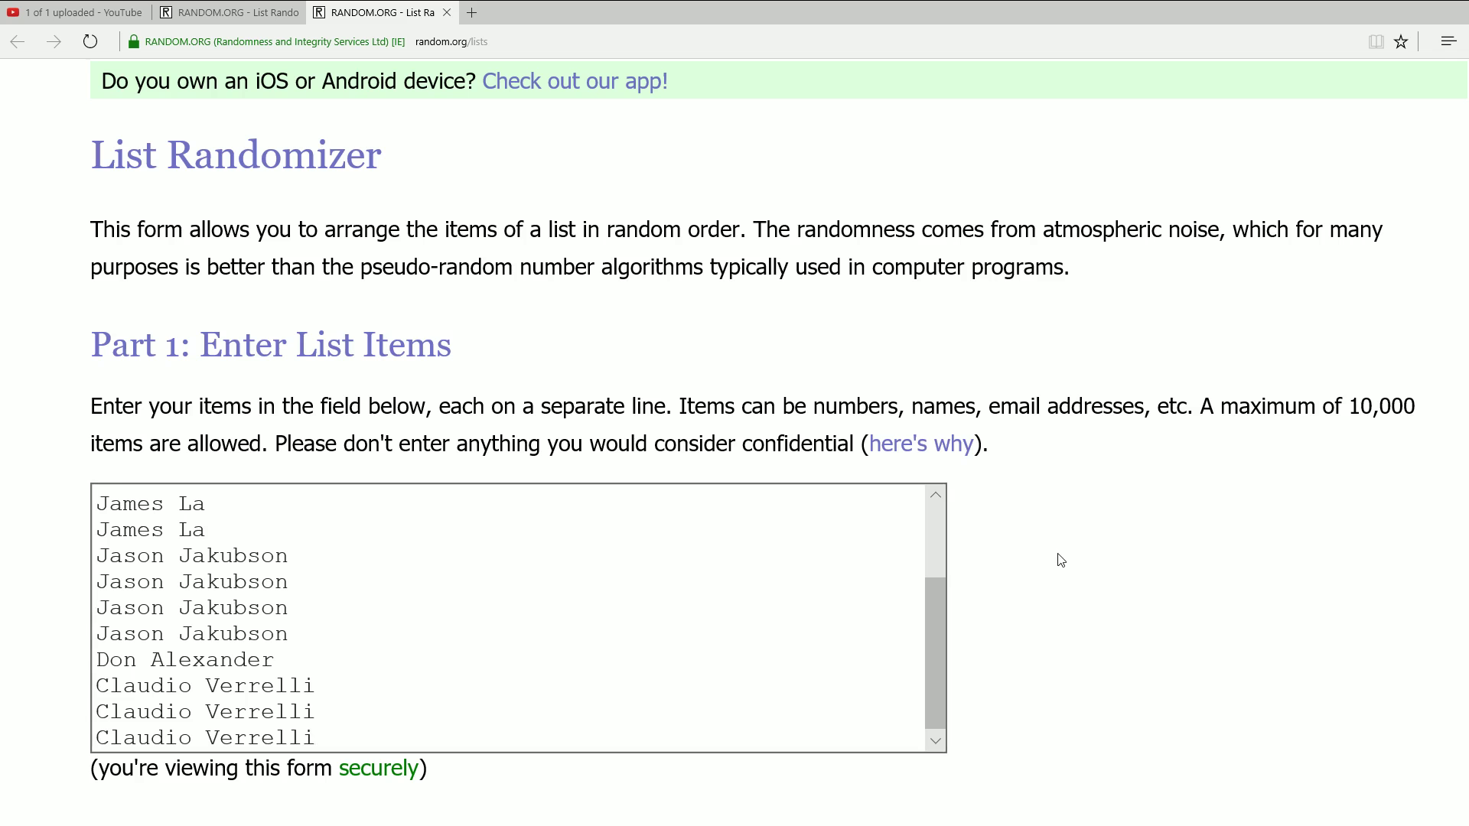
scroll(196, 525, down, 5)
click(197, 525)
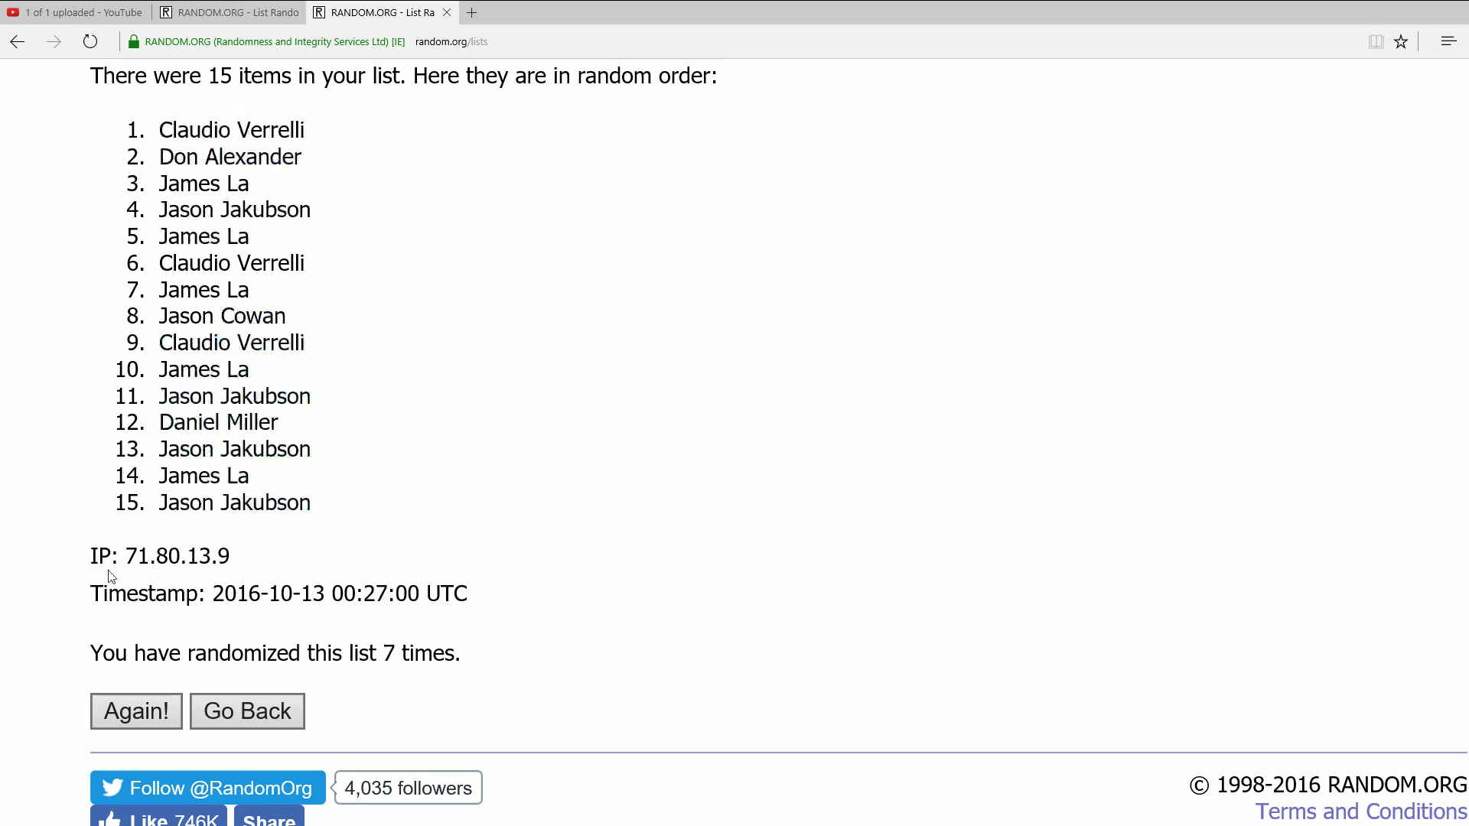
- Copy the shuffled participant names and paste them into the Excel sheet starting at cell B2
drag(111, 577, 187, 130)
right_click(186, 130)
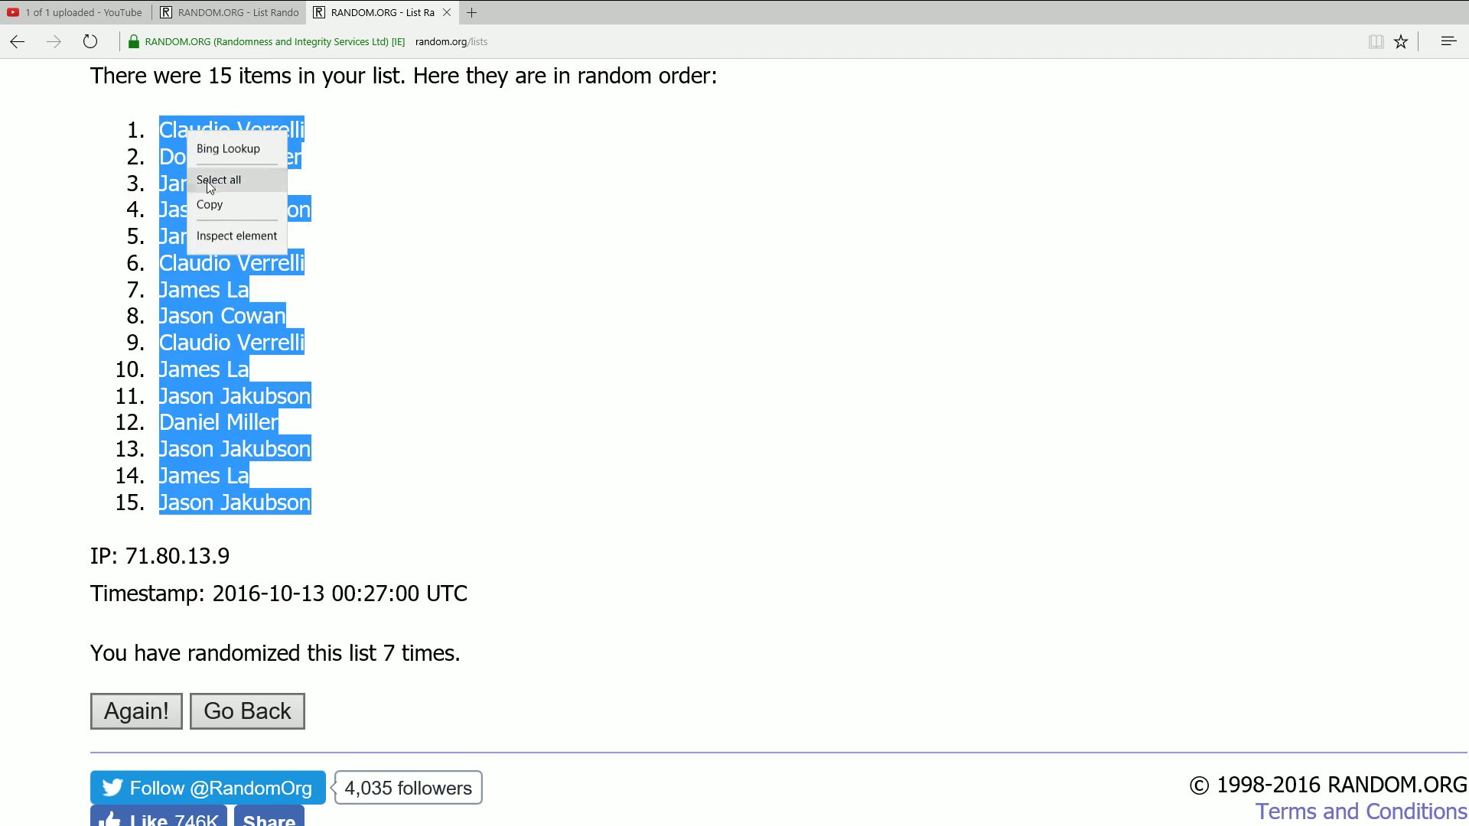
click(208, 180)
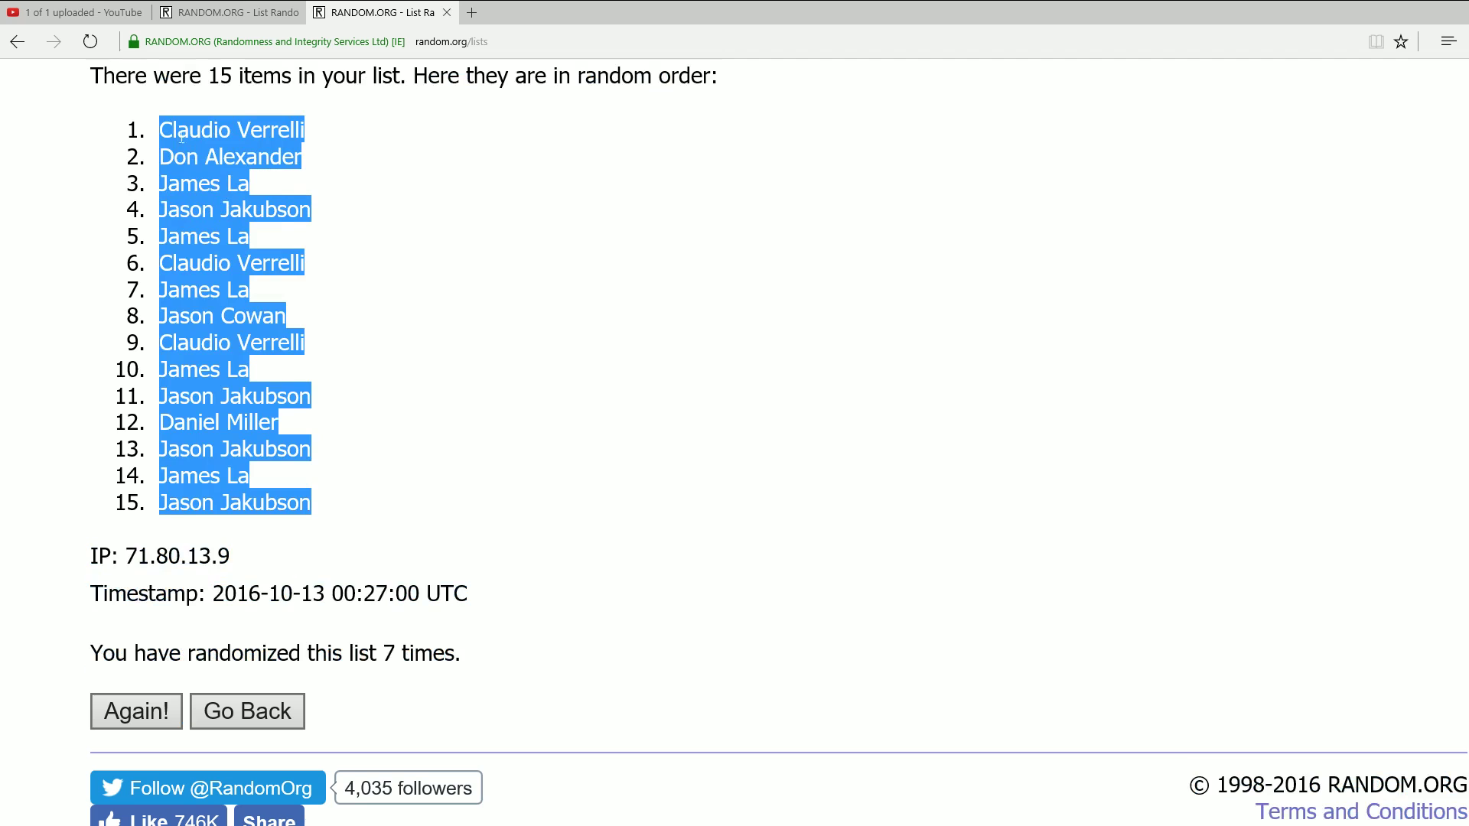
right_click(181, 142)
click(200, 212)
key(alt+Tab)
click(202, 130)
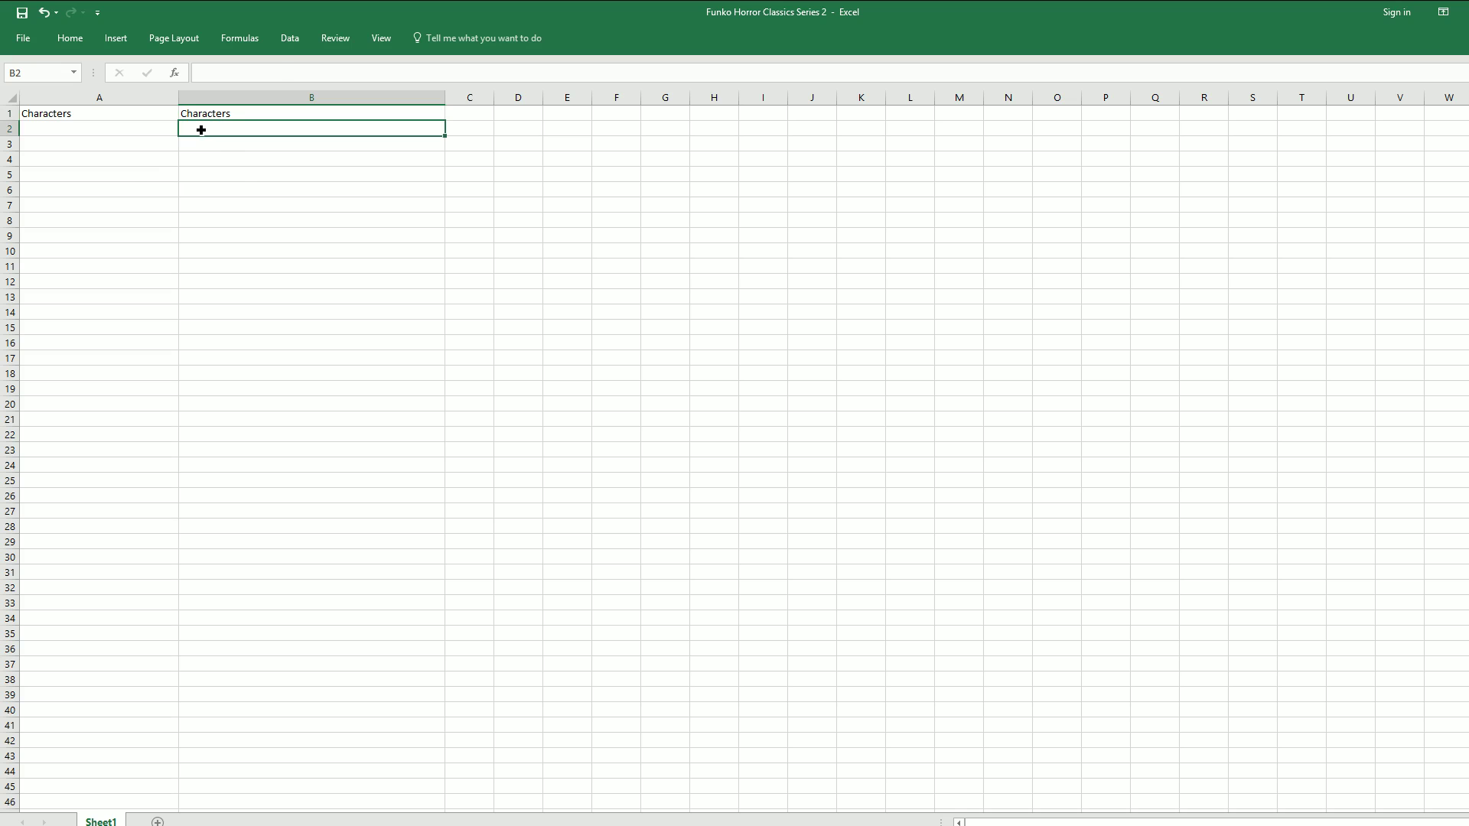
key(ctrl+v)
scroll(202, 130, up, 10)
scroll(1297, 657, down, 5)
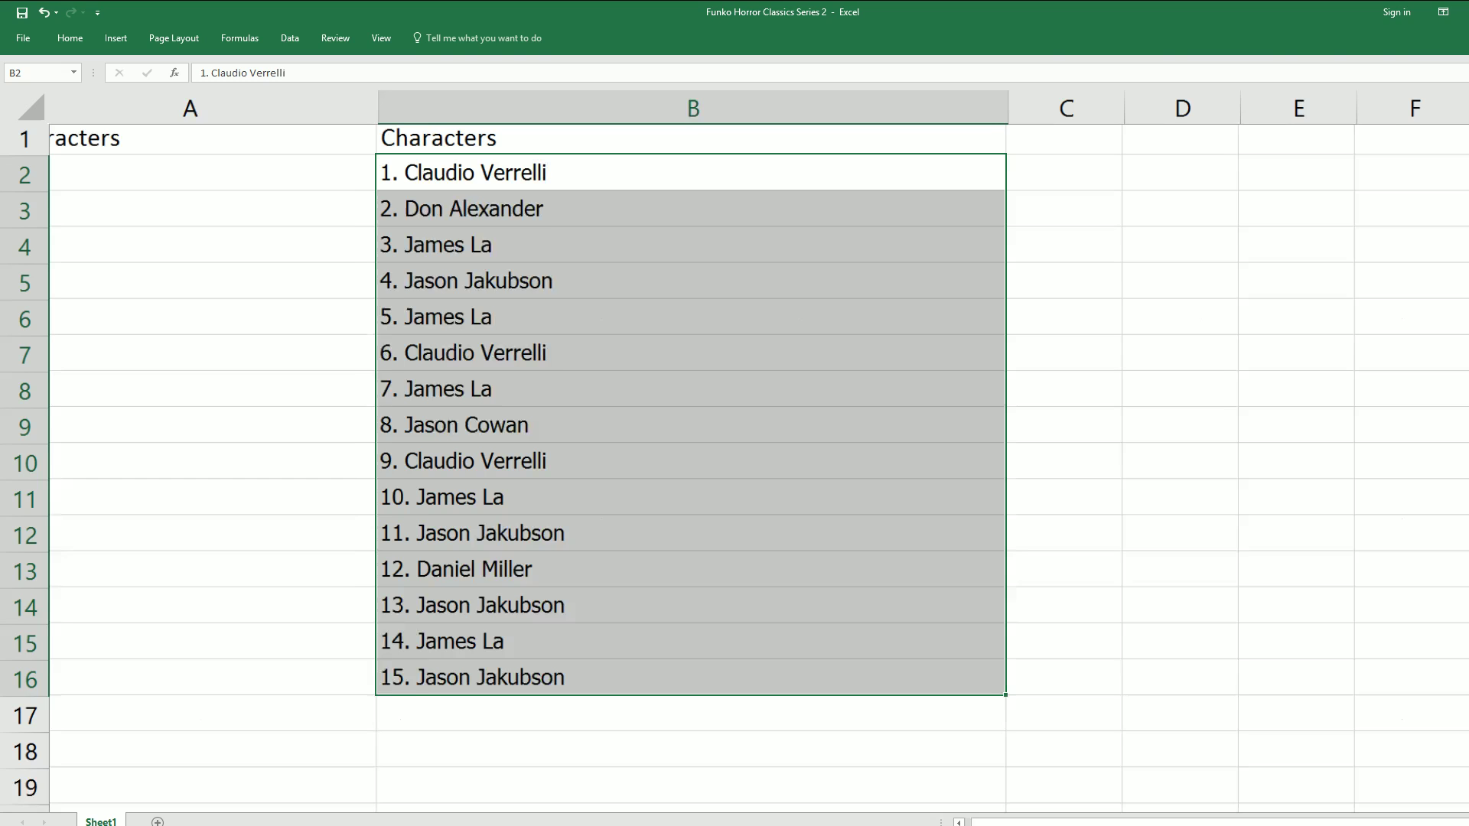
- Change the header in cell B1 to Owners
click(575, 153)
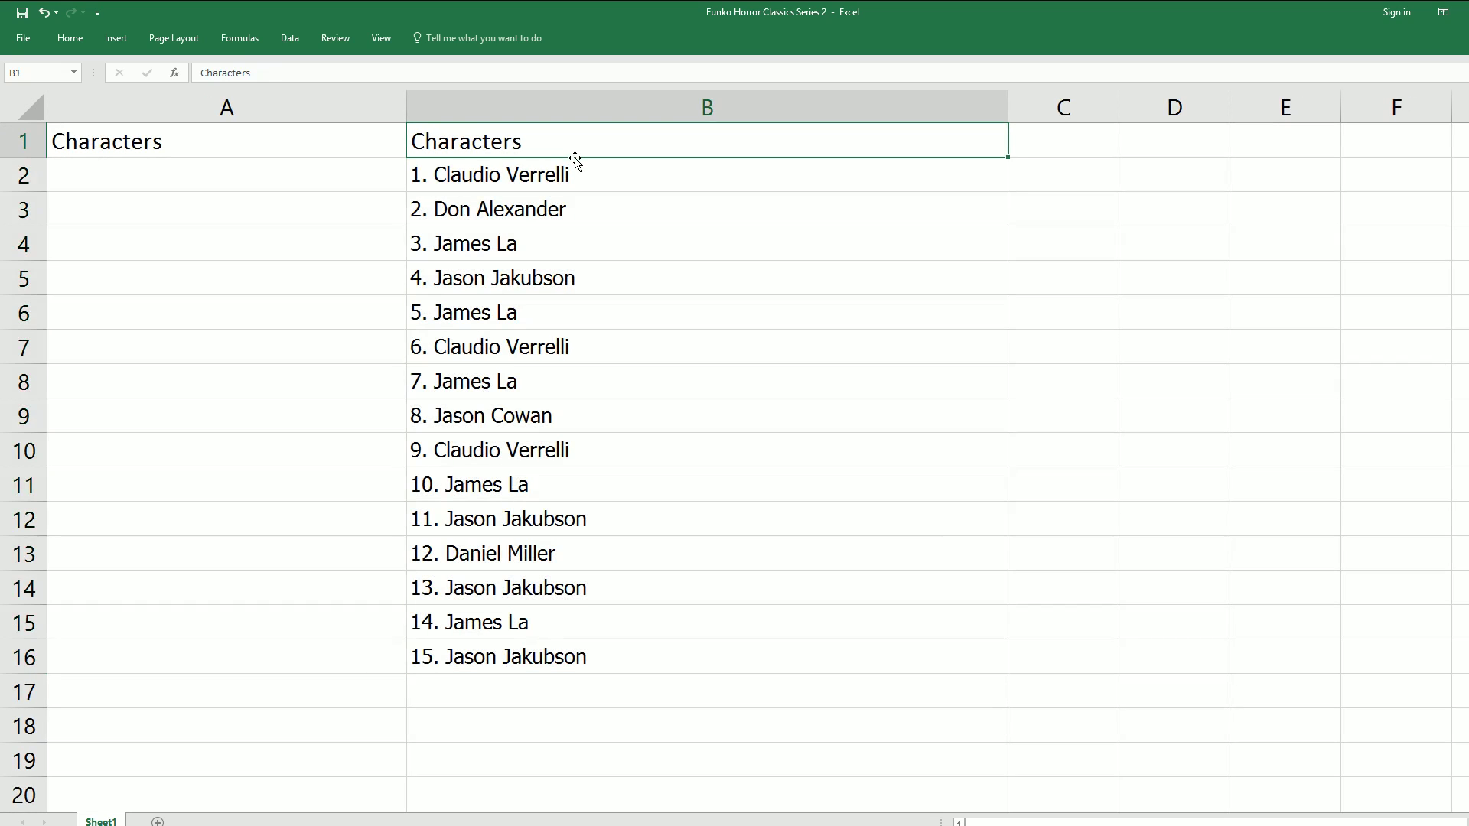
text(Owners)
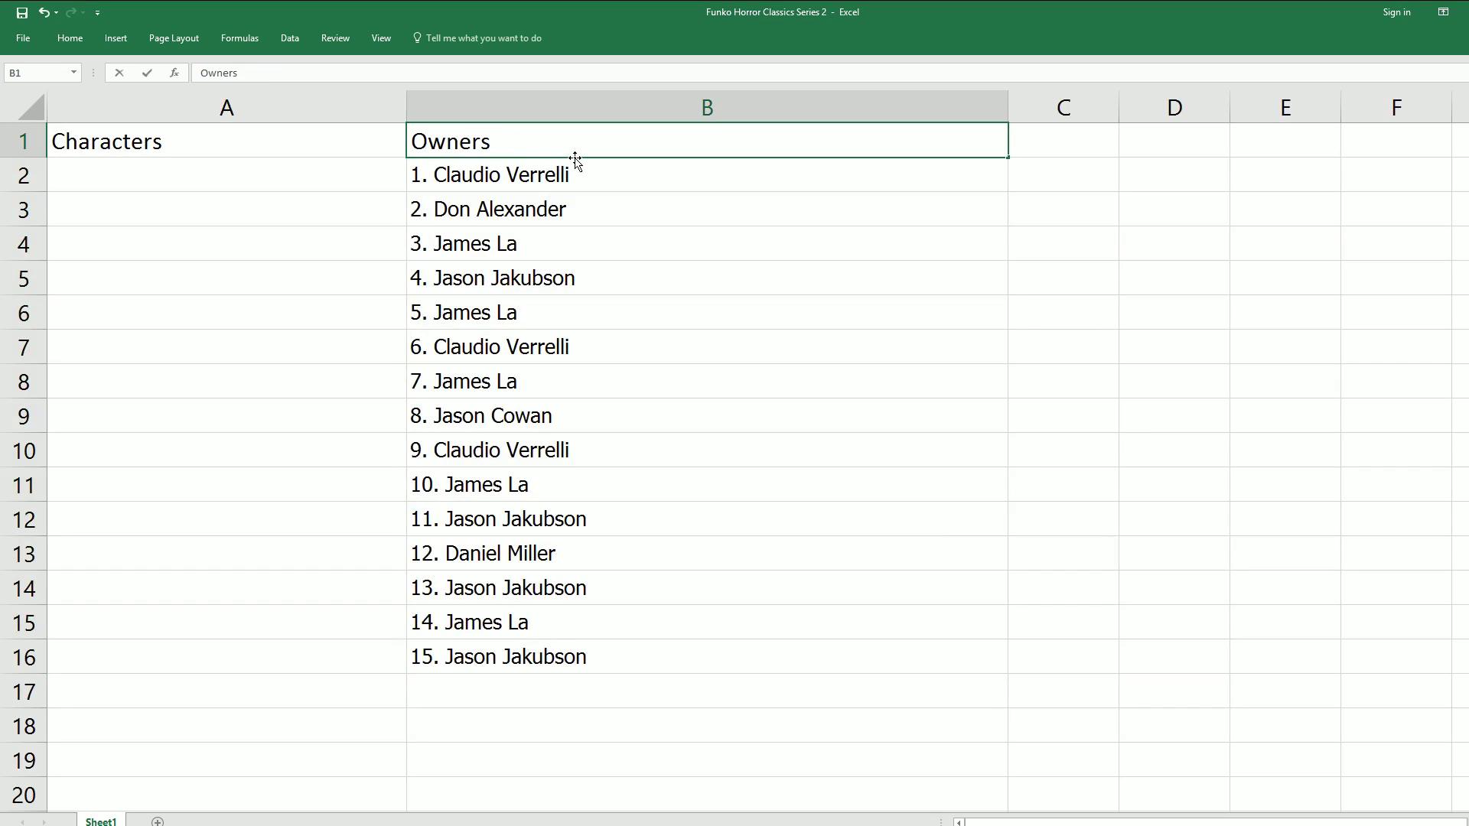
click(253, 187)
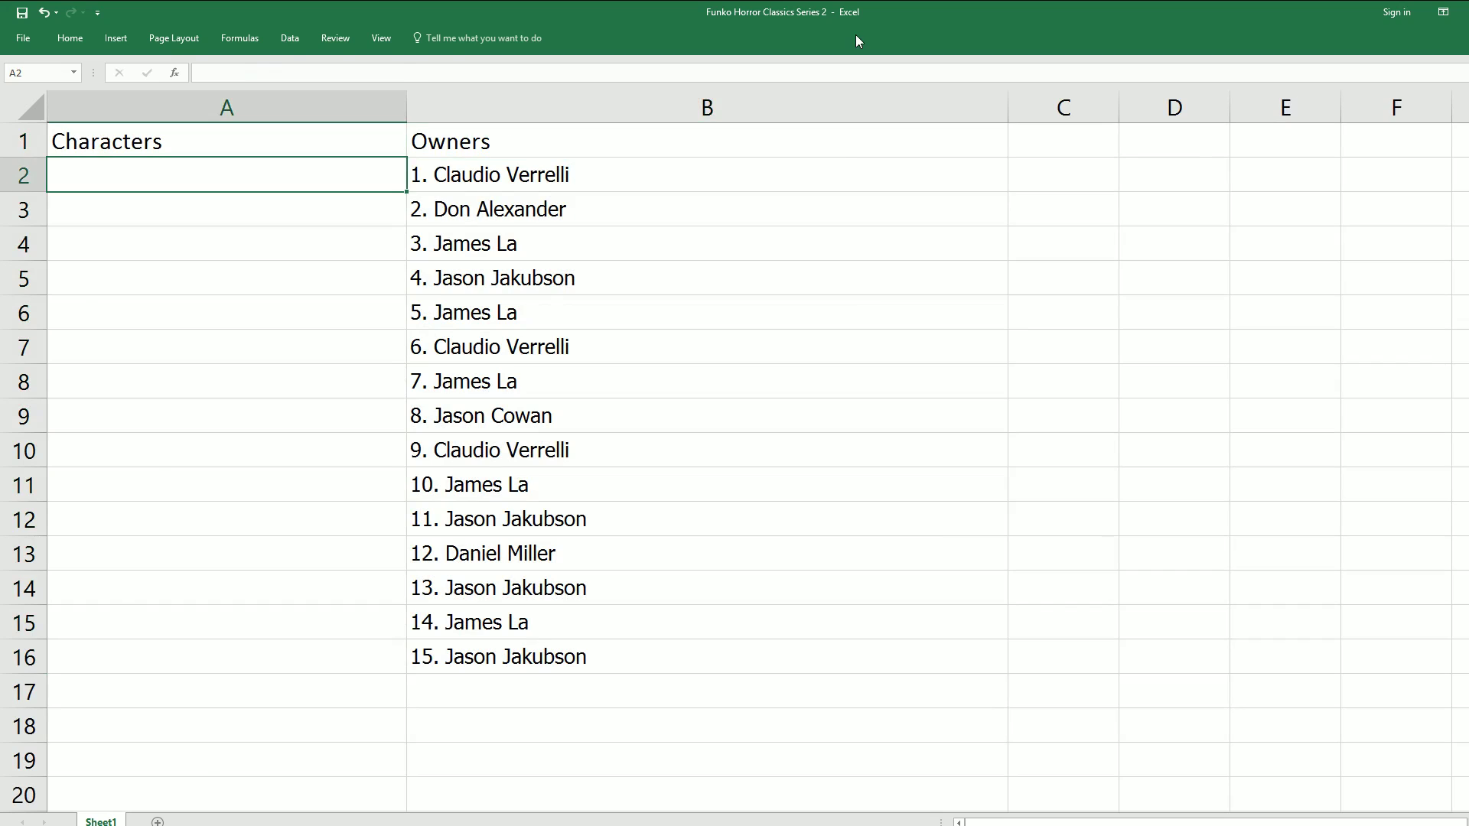
- Open a blank list randomizer form and paste in the characters from Cthulhu to Wolf from American Werewolf in London from the Notepad notes
key(alt+Tab)
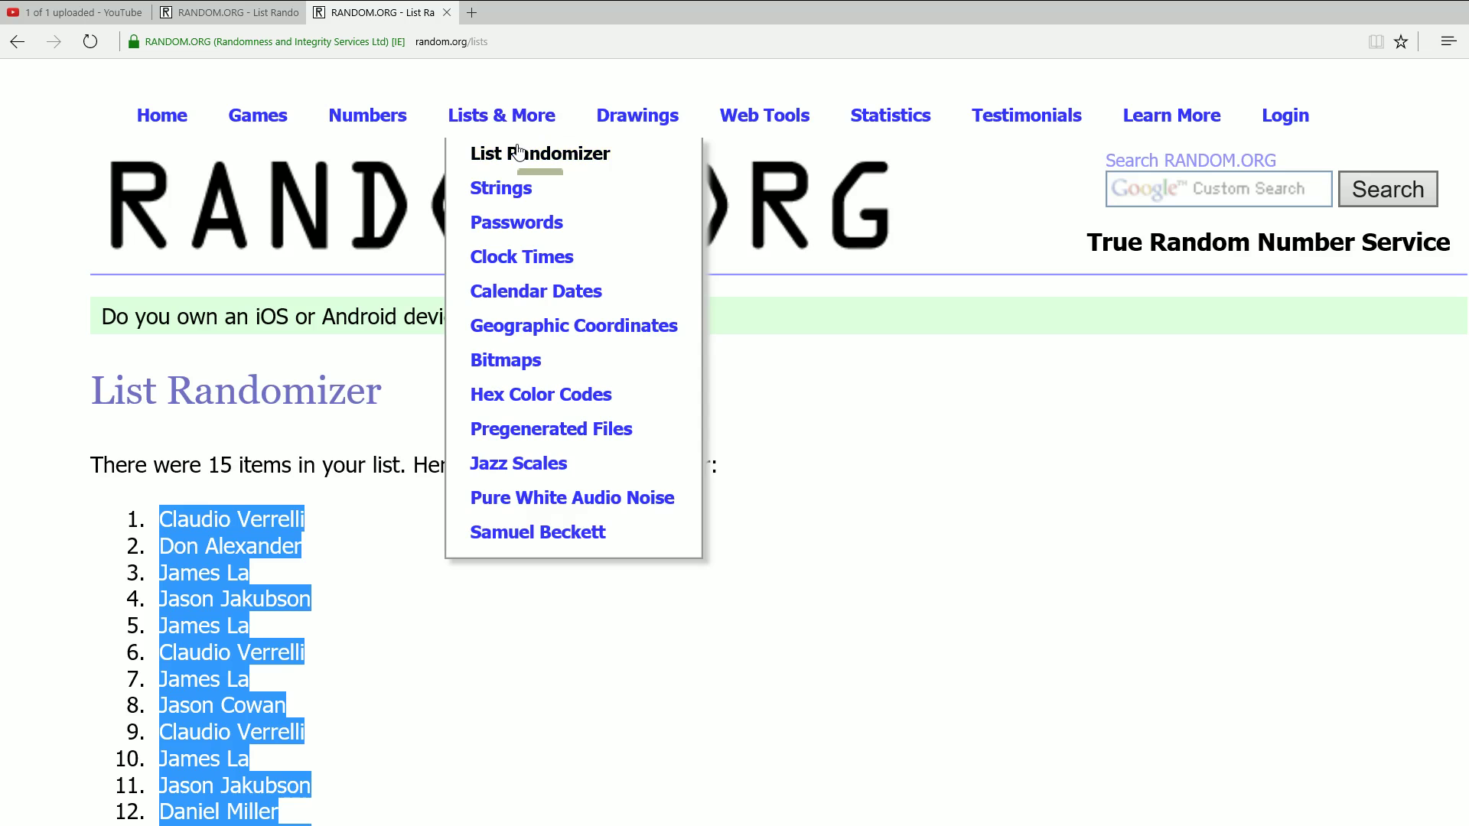
click(518, 153)
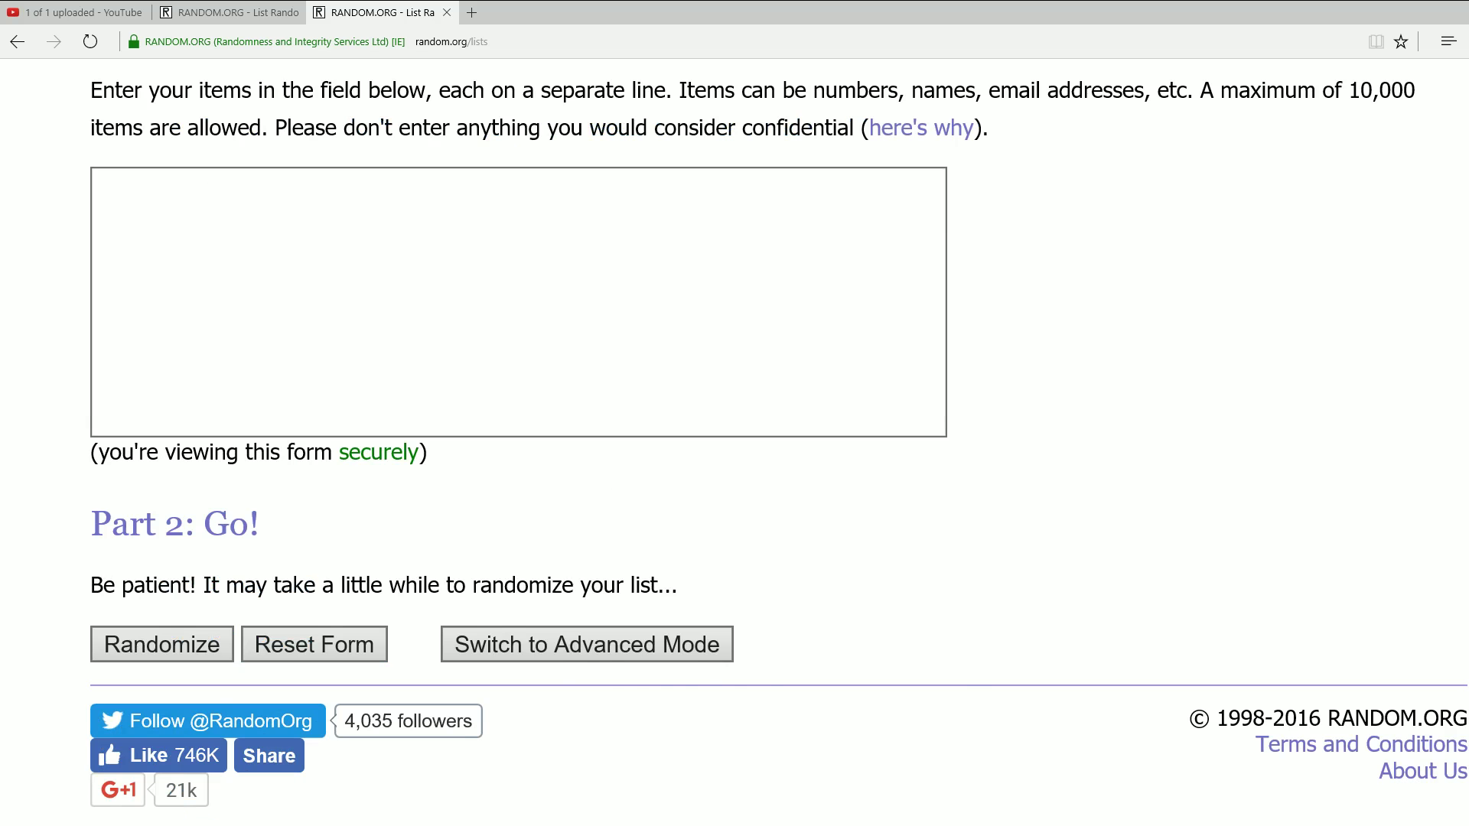
key(alt+Tab)
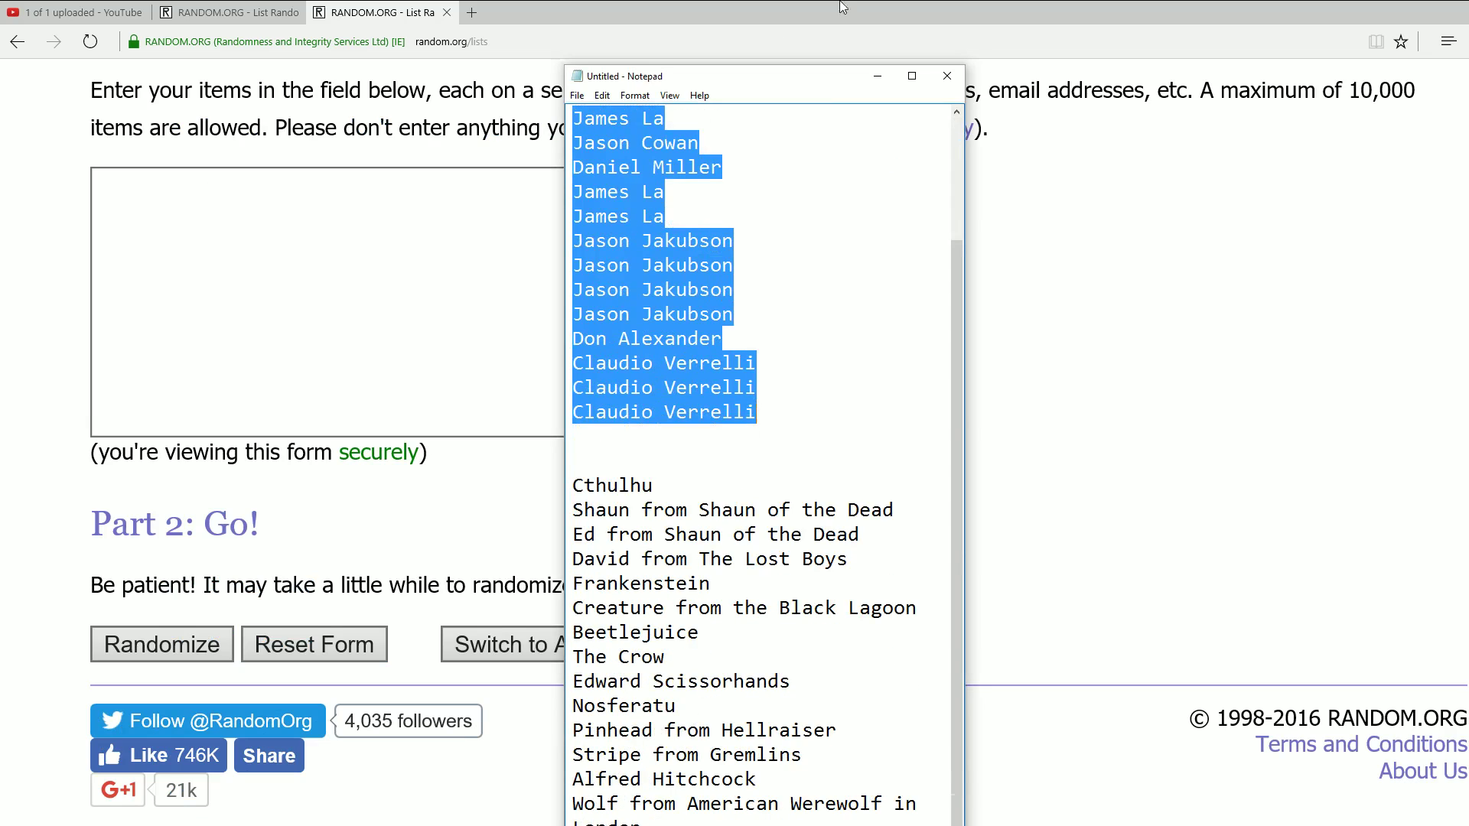
double_click(837, 65)
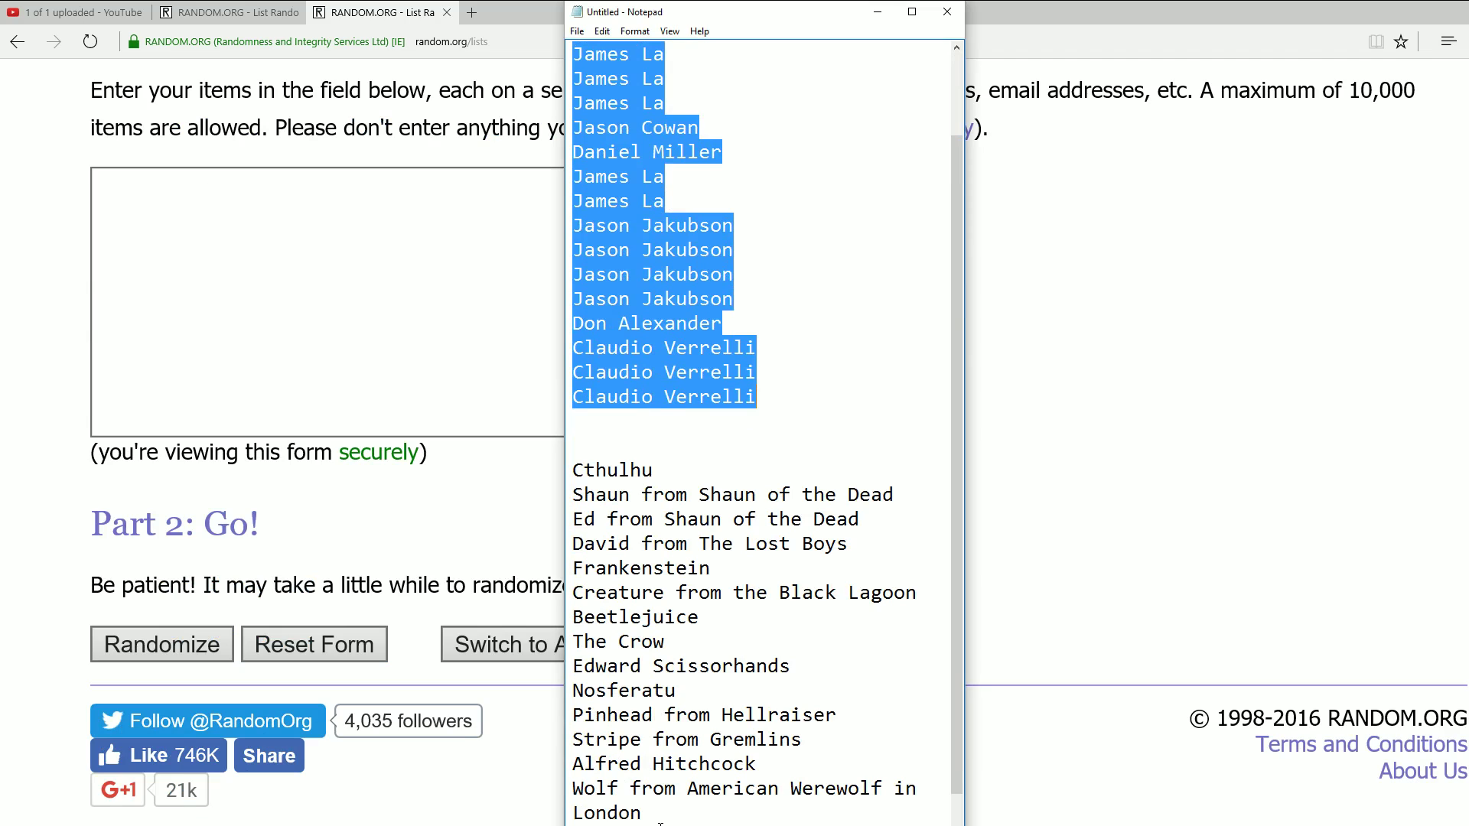
drag(660, 822, 573, 469)
right_click(599, 471)
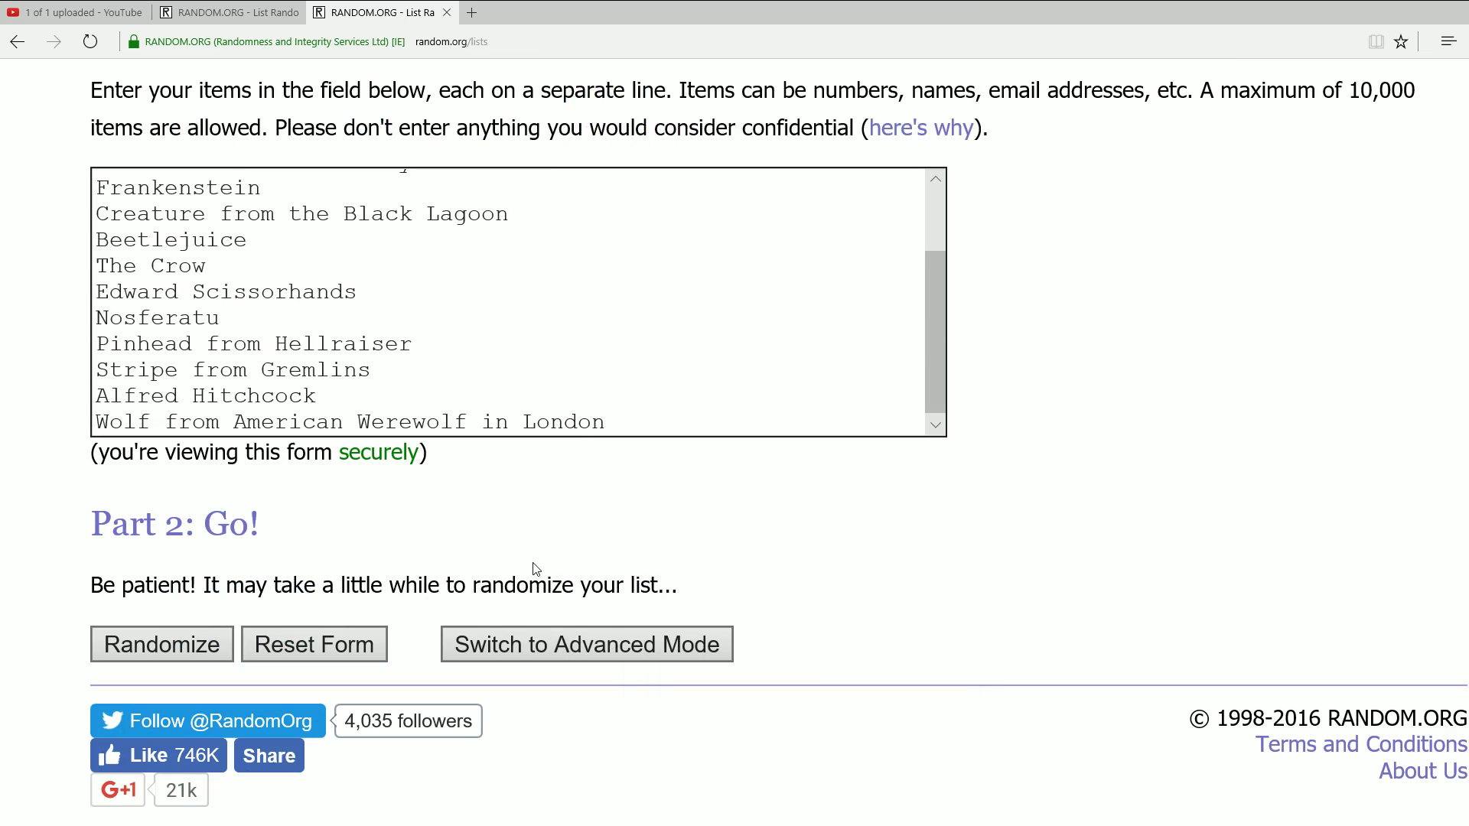
- Randomize the pasted character list repeatedly until it has been shuffled seven times
click(154, 645)
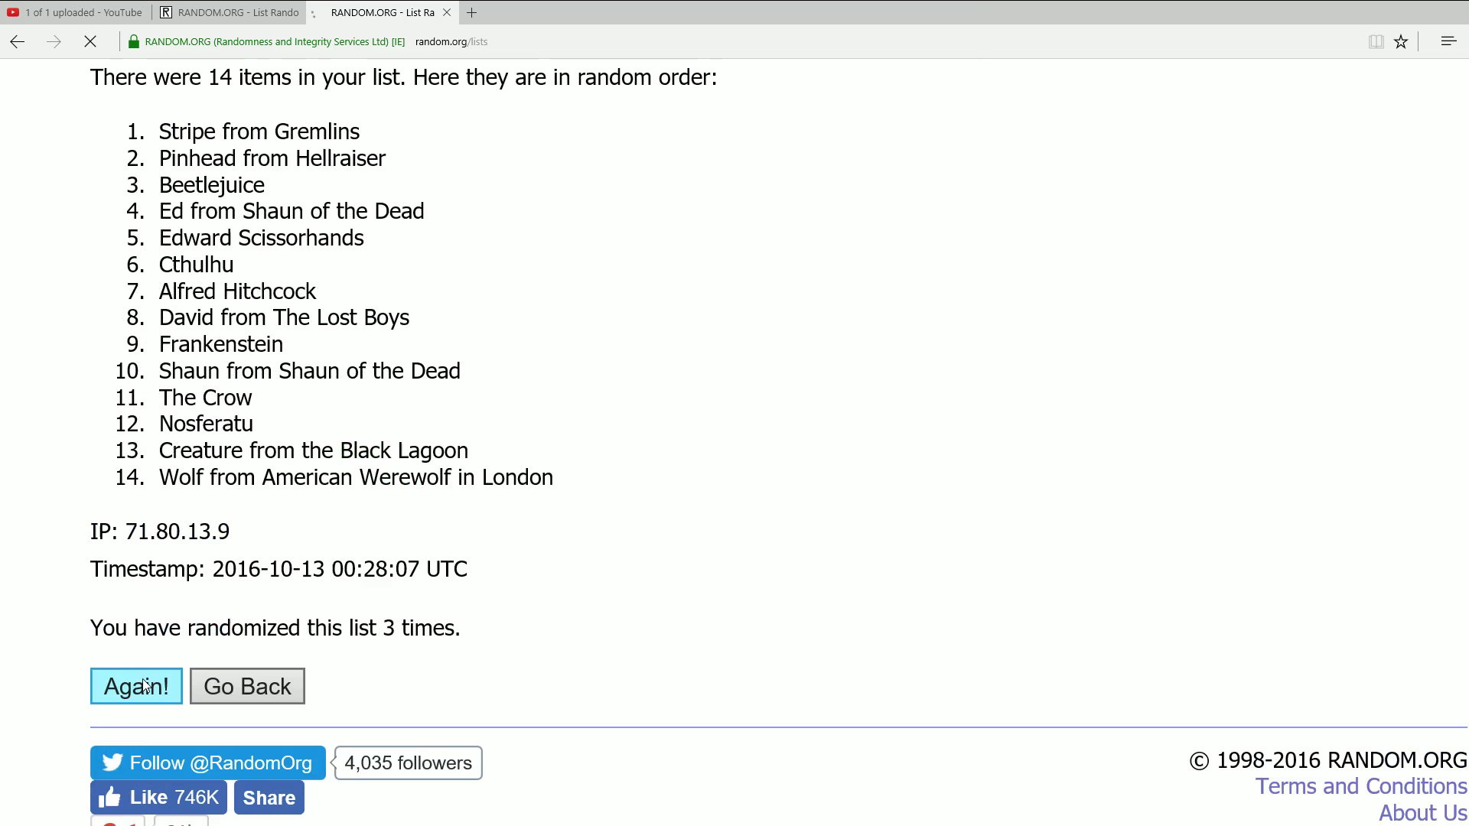
click(145, 684)
scroll(164, 618, down, 5)
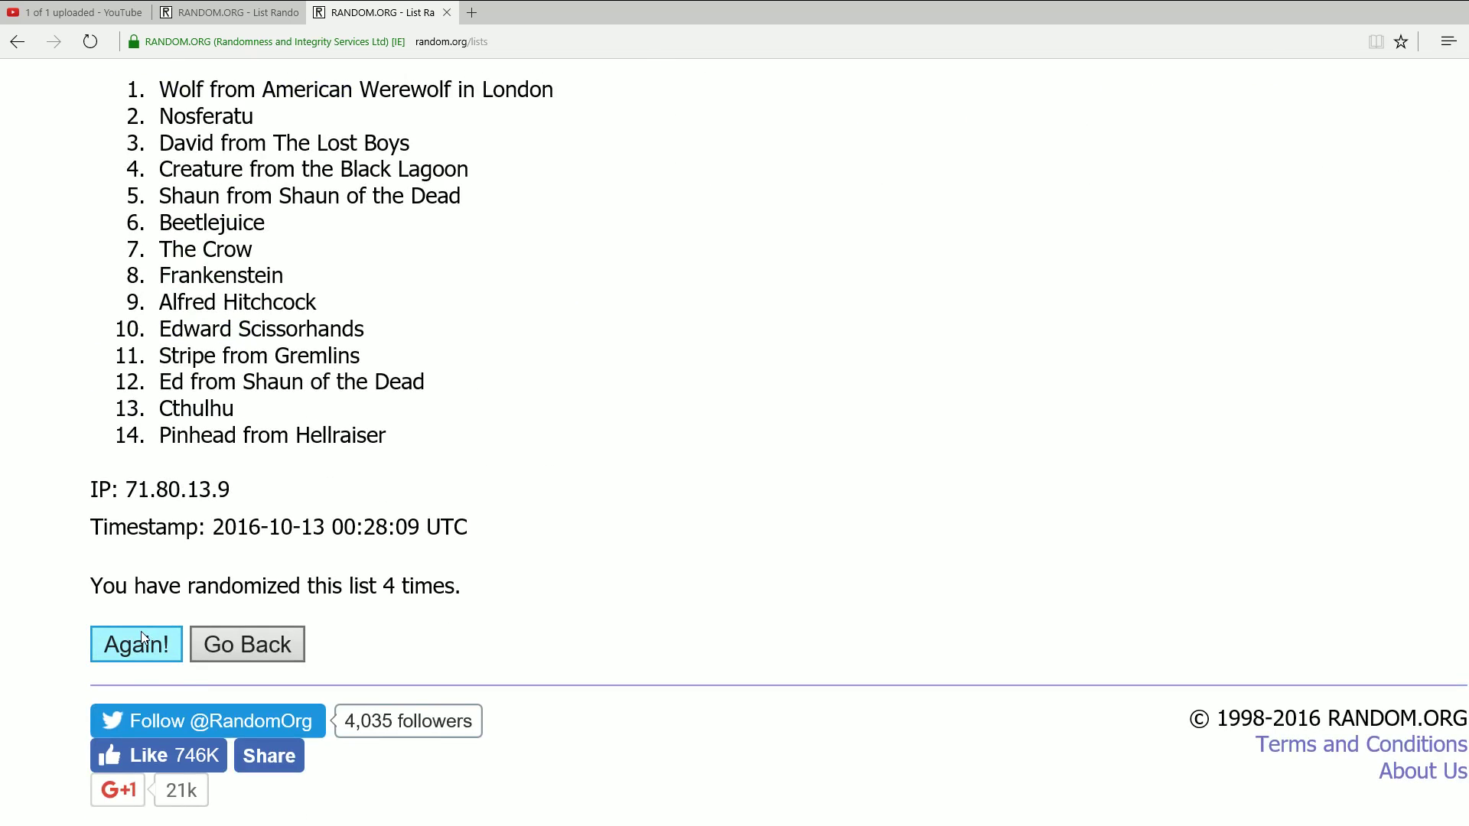
click(141, 634)
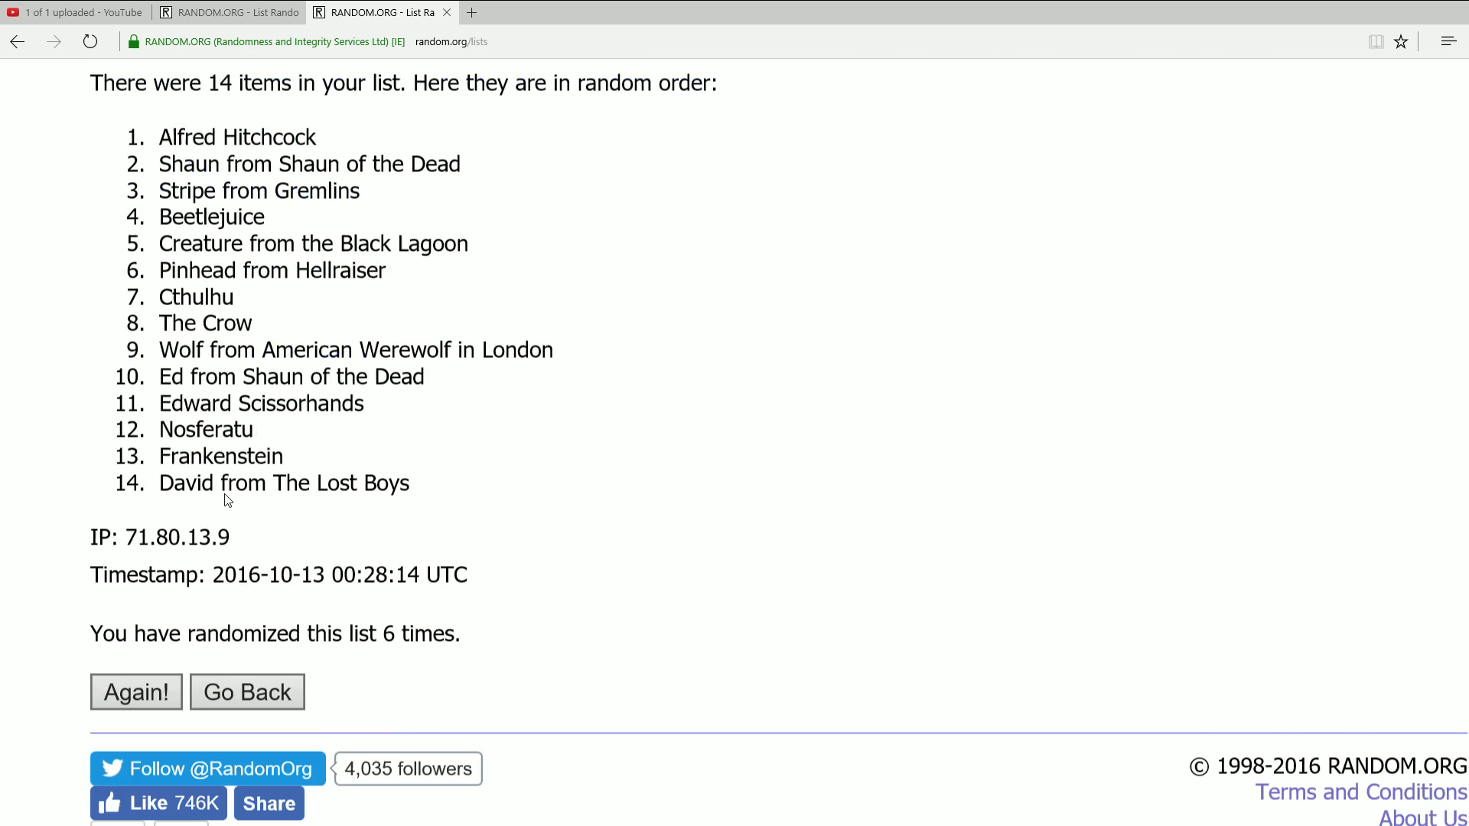
scroll(227, 500, down, 1)
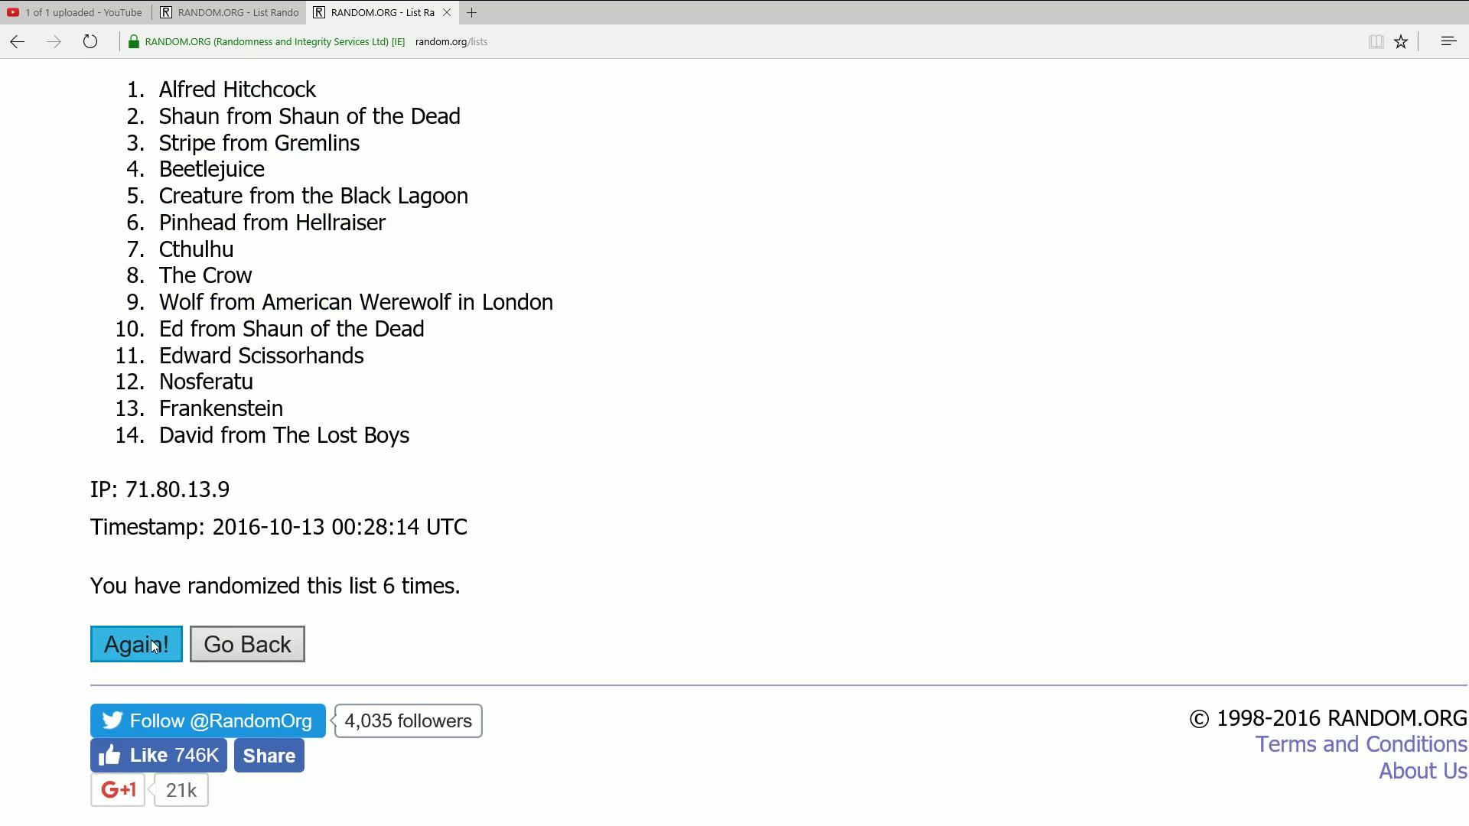
click(156, 645)
- Copy the shuffled characters and paste them into the Excel sheet starting at cell A2
drag(463, 513, 176, 163)
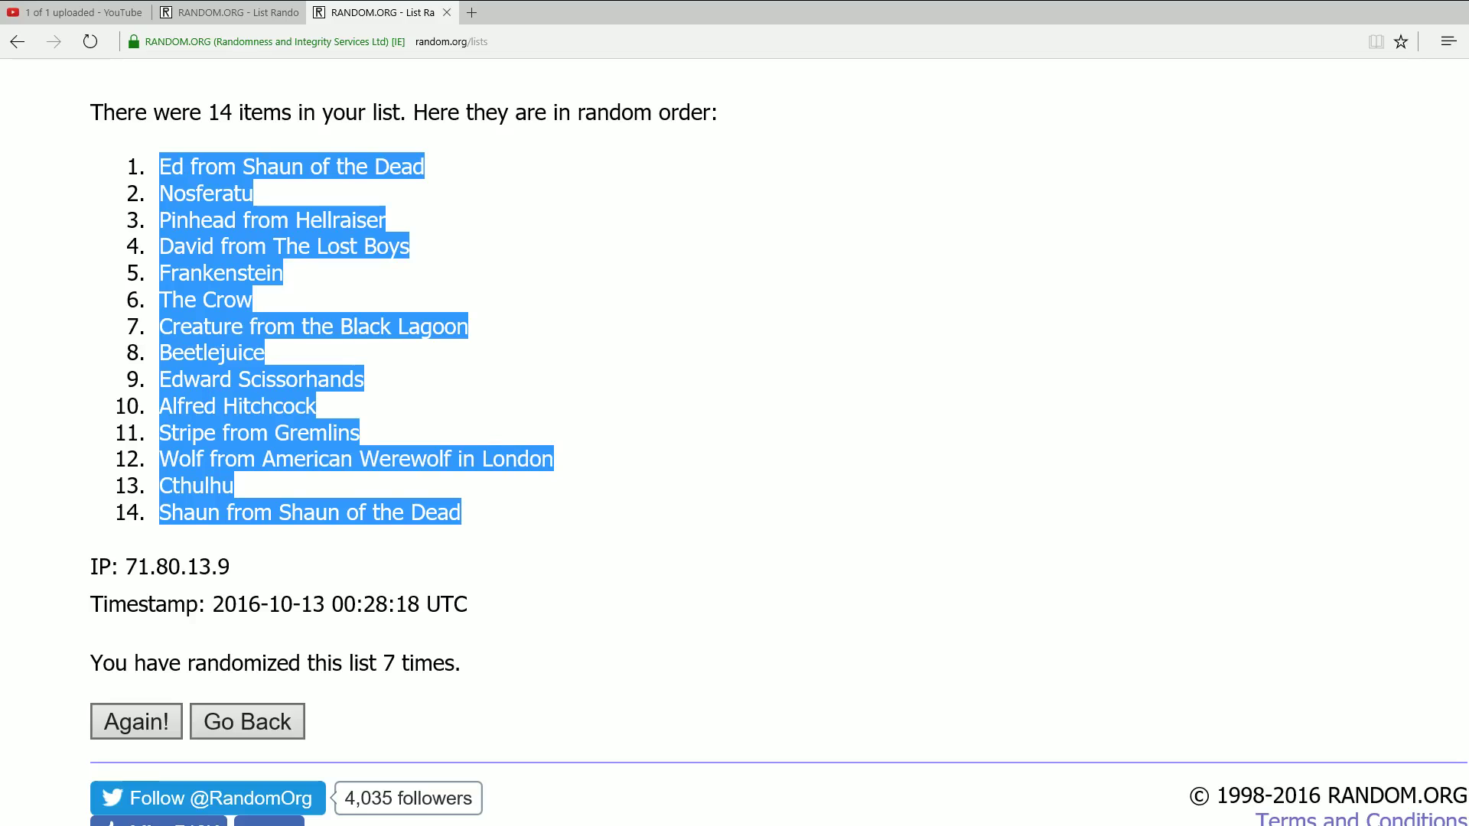
key(alt+Tab)
right_click(161, 174)
click(192, 241)
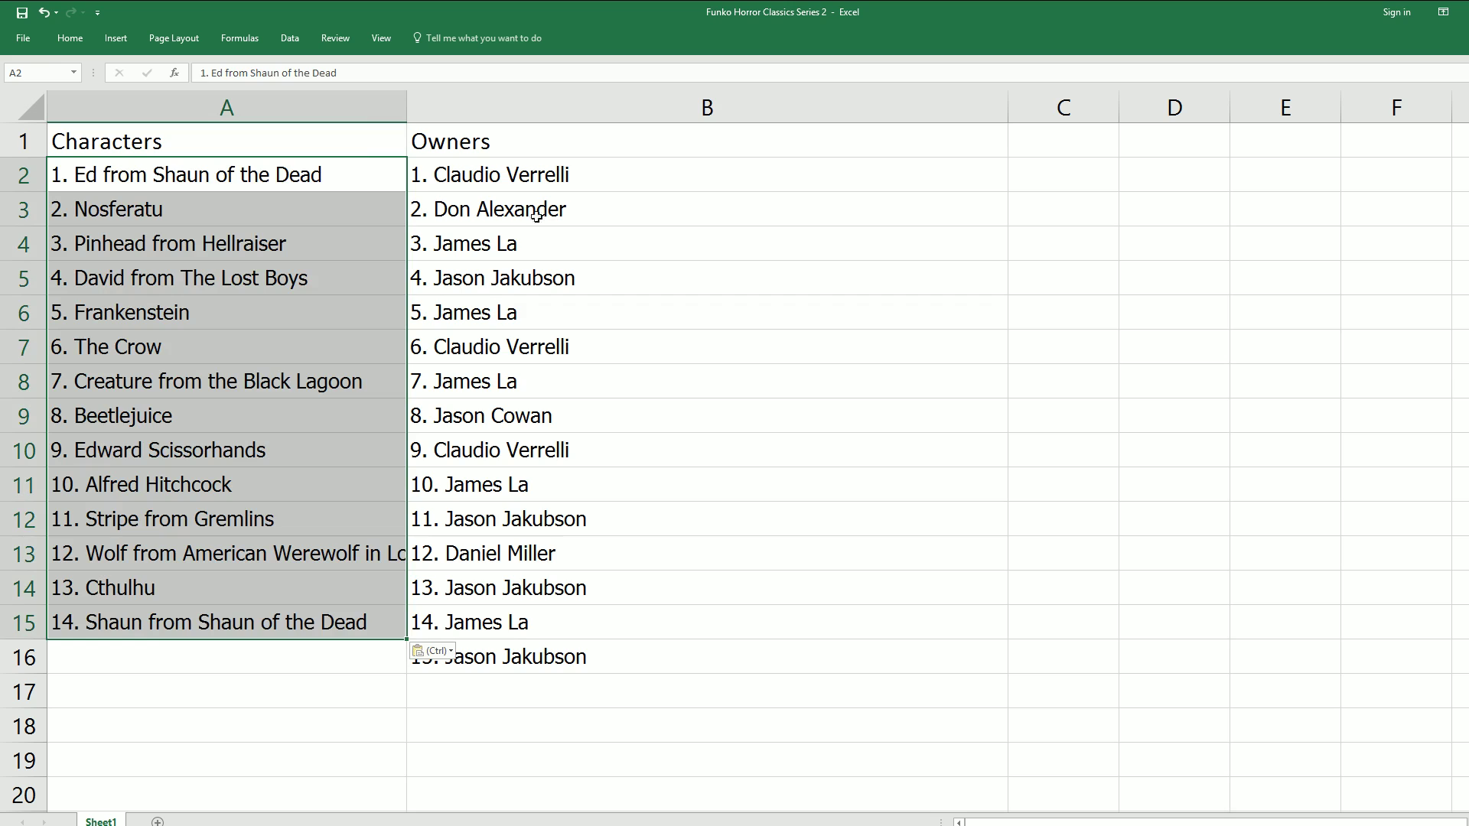
- Check the Characters column against the total number of spots and the character list in the Notepad notes
drag(229, 174, 149, 621)
key(shift+Return)
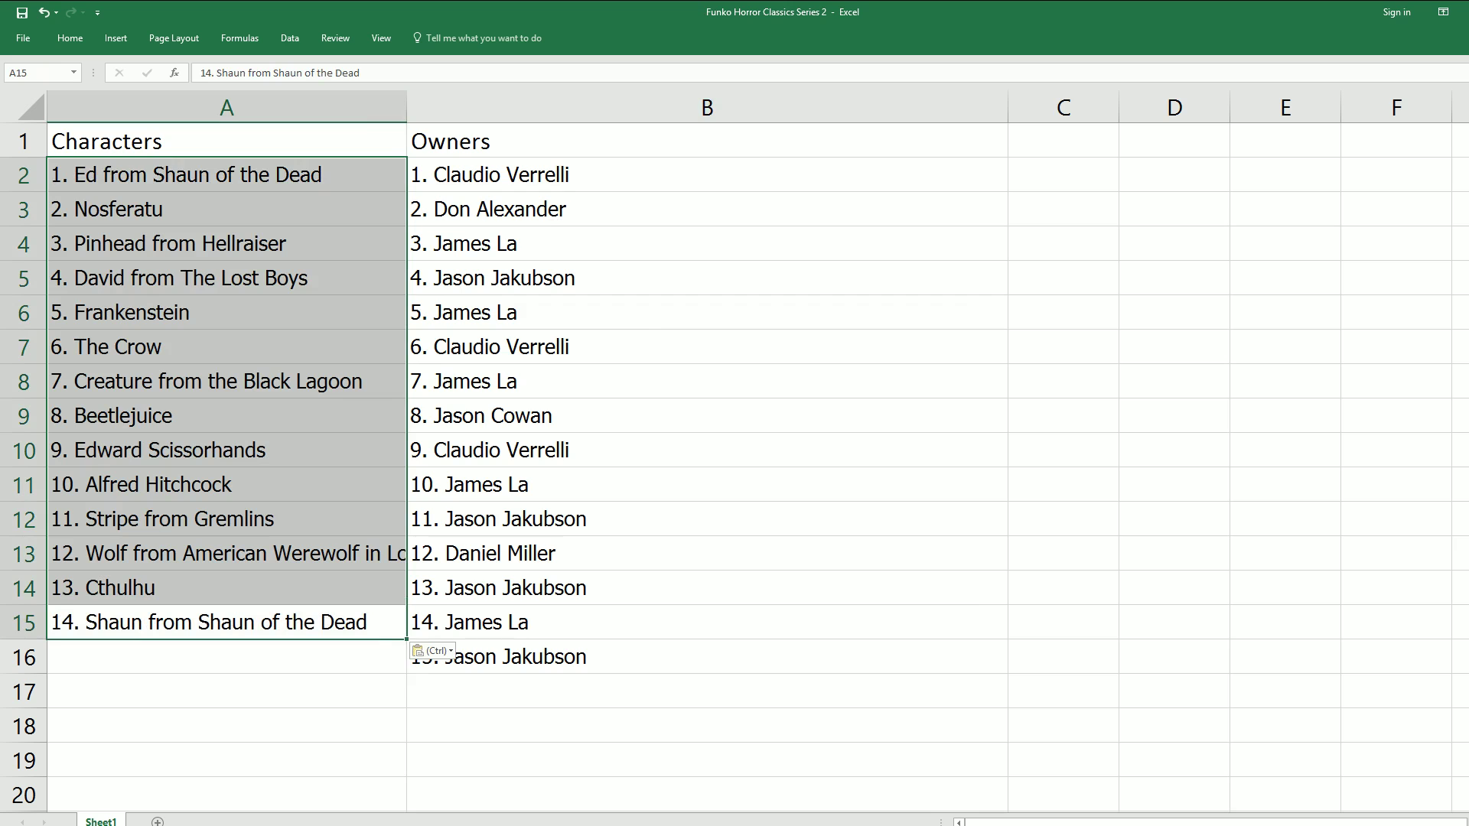
key(alt+Tab)
double_click(717, 108)
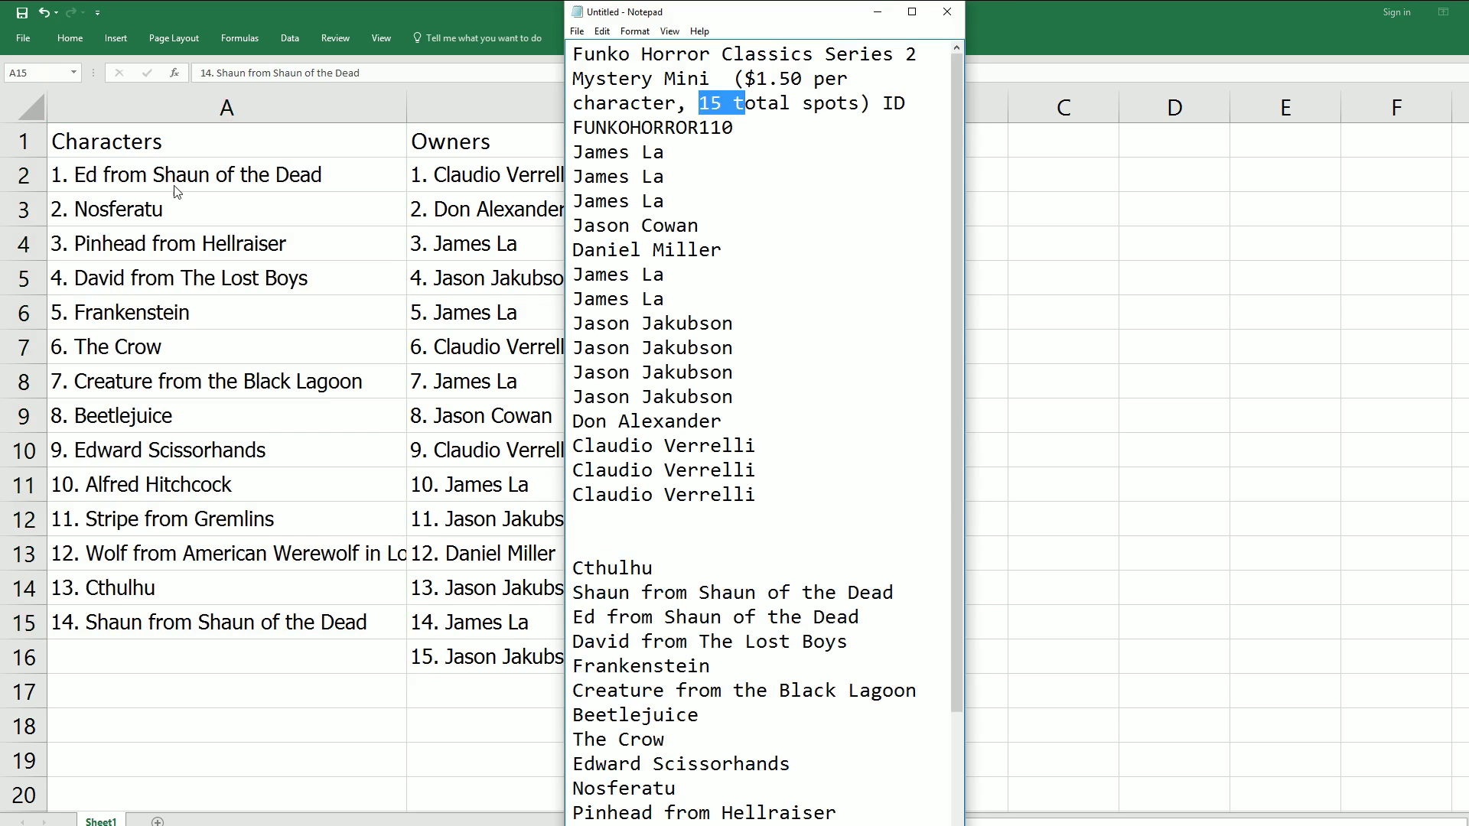
key(alt+Tab)
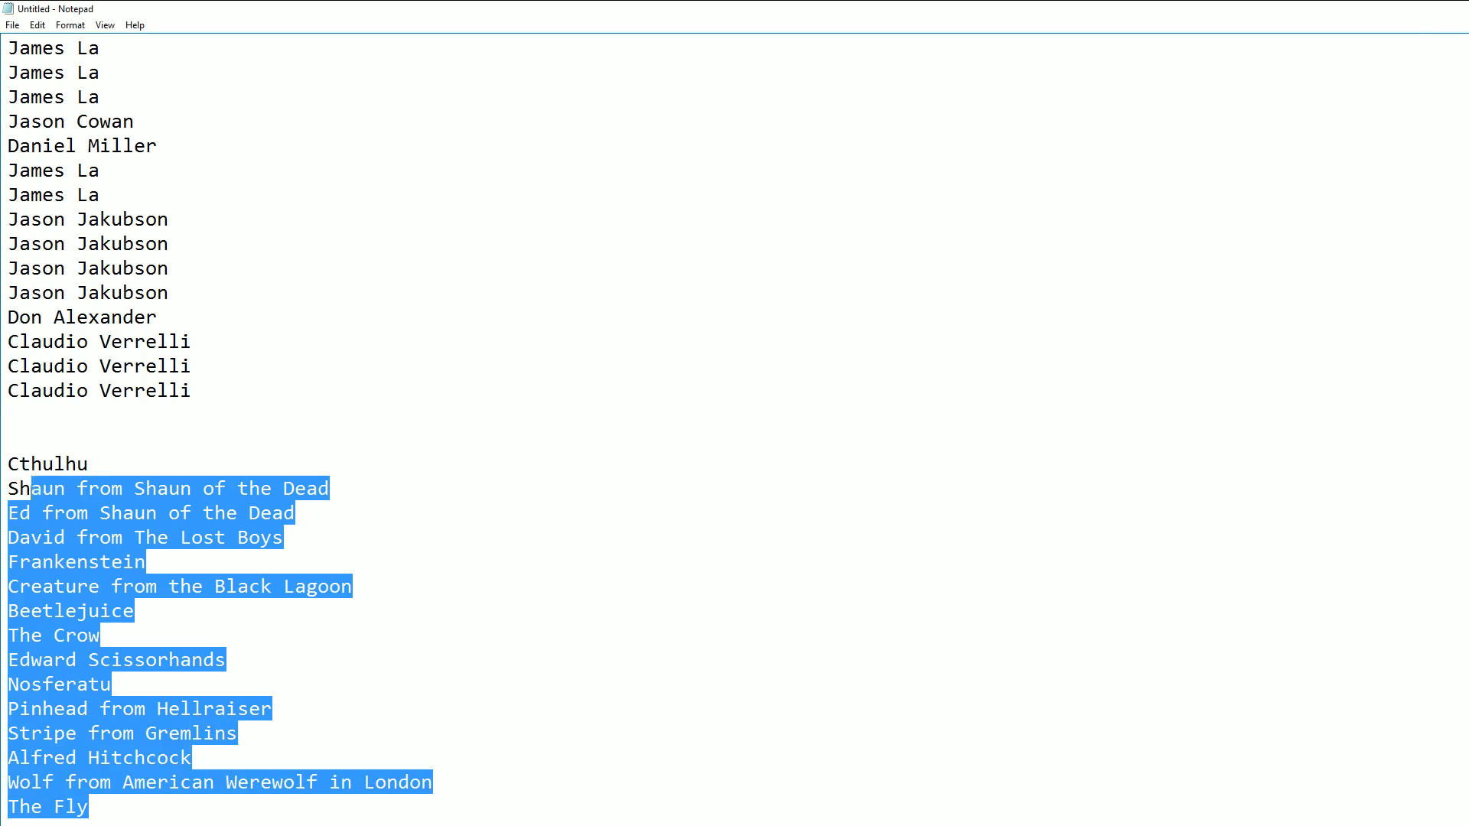
- Copy the full character list from Cthulhu to The Fly in Notepad and paste it into a blank list randomizer form
drag(31, 488, 7, 464)
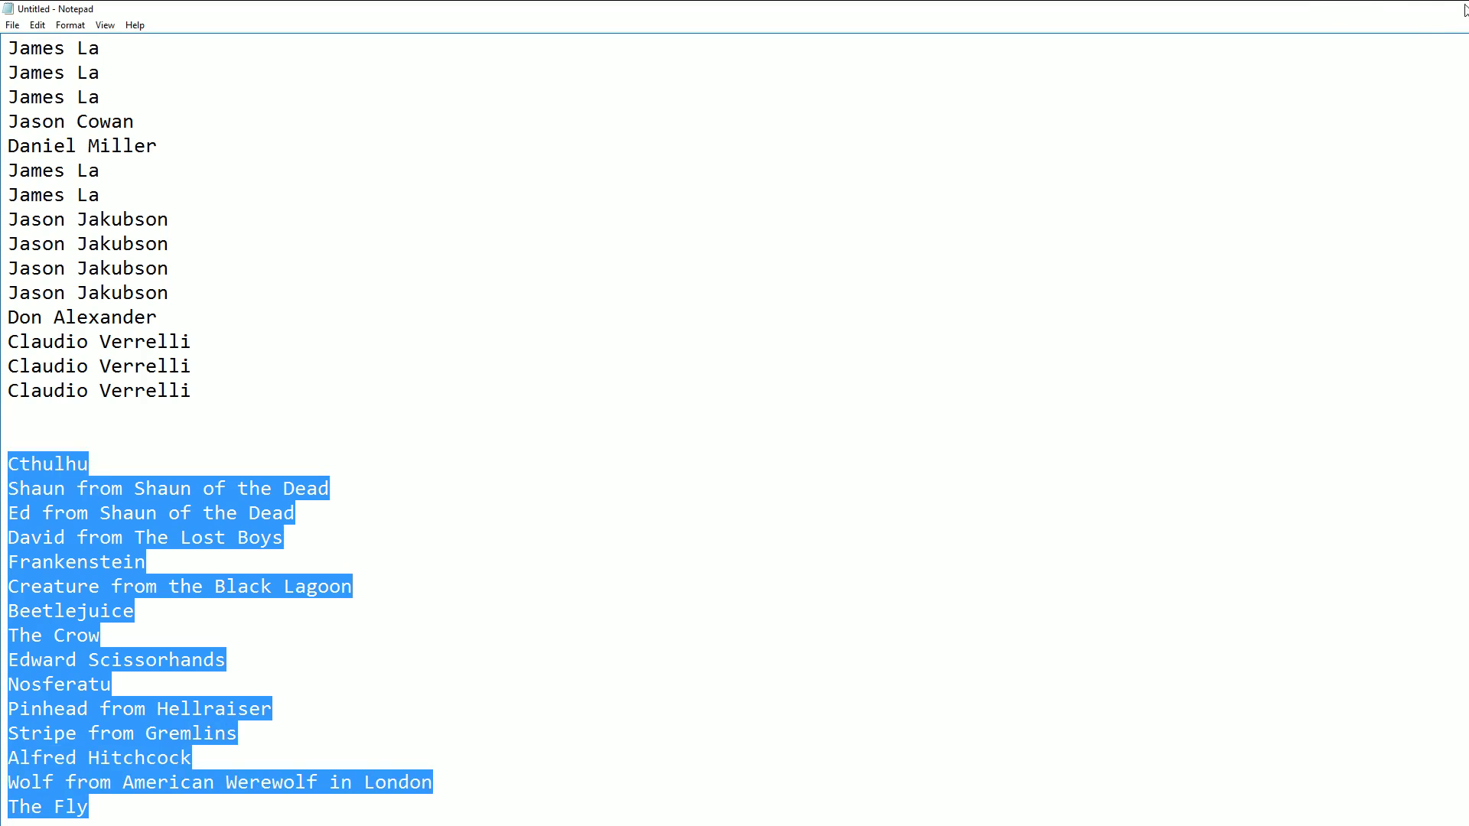
click(1381, 10)
scroll(472, 138, up, 5)
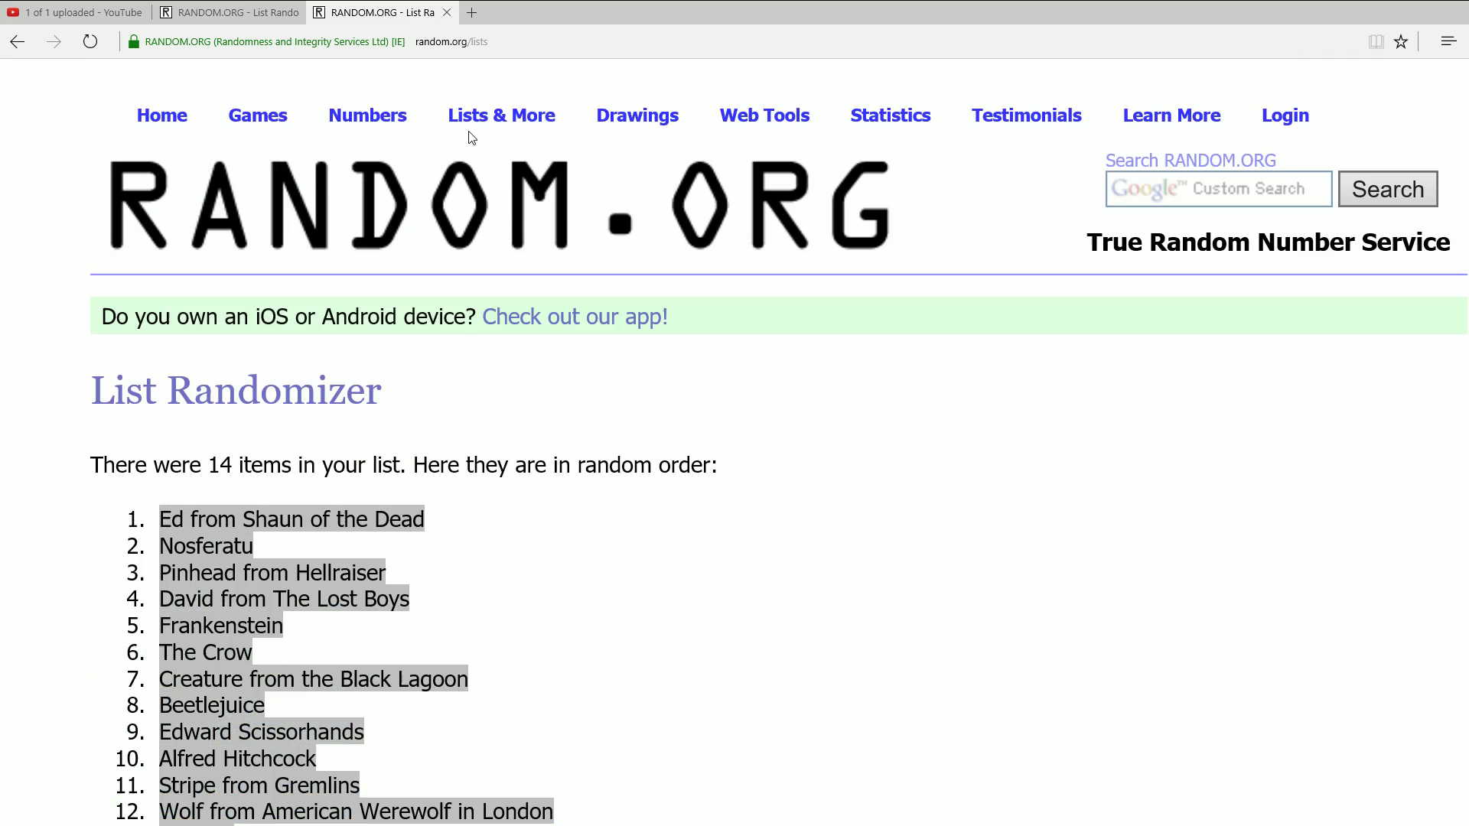
key(alt+Left)
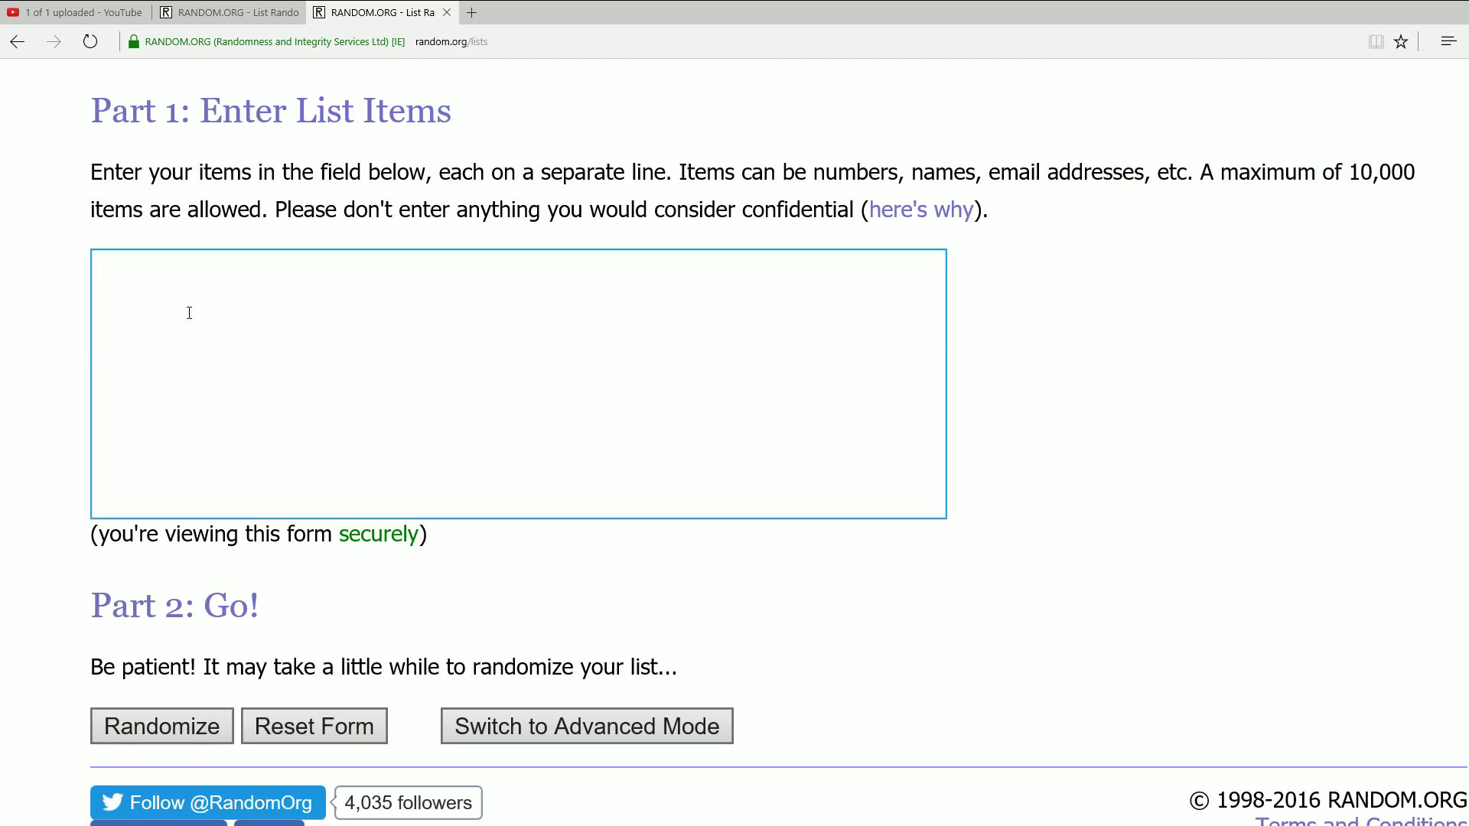
click(158, 278)
right_click(159, 279)
click(207, 322)
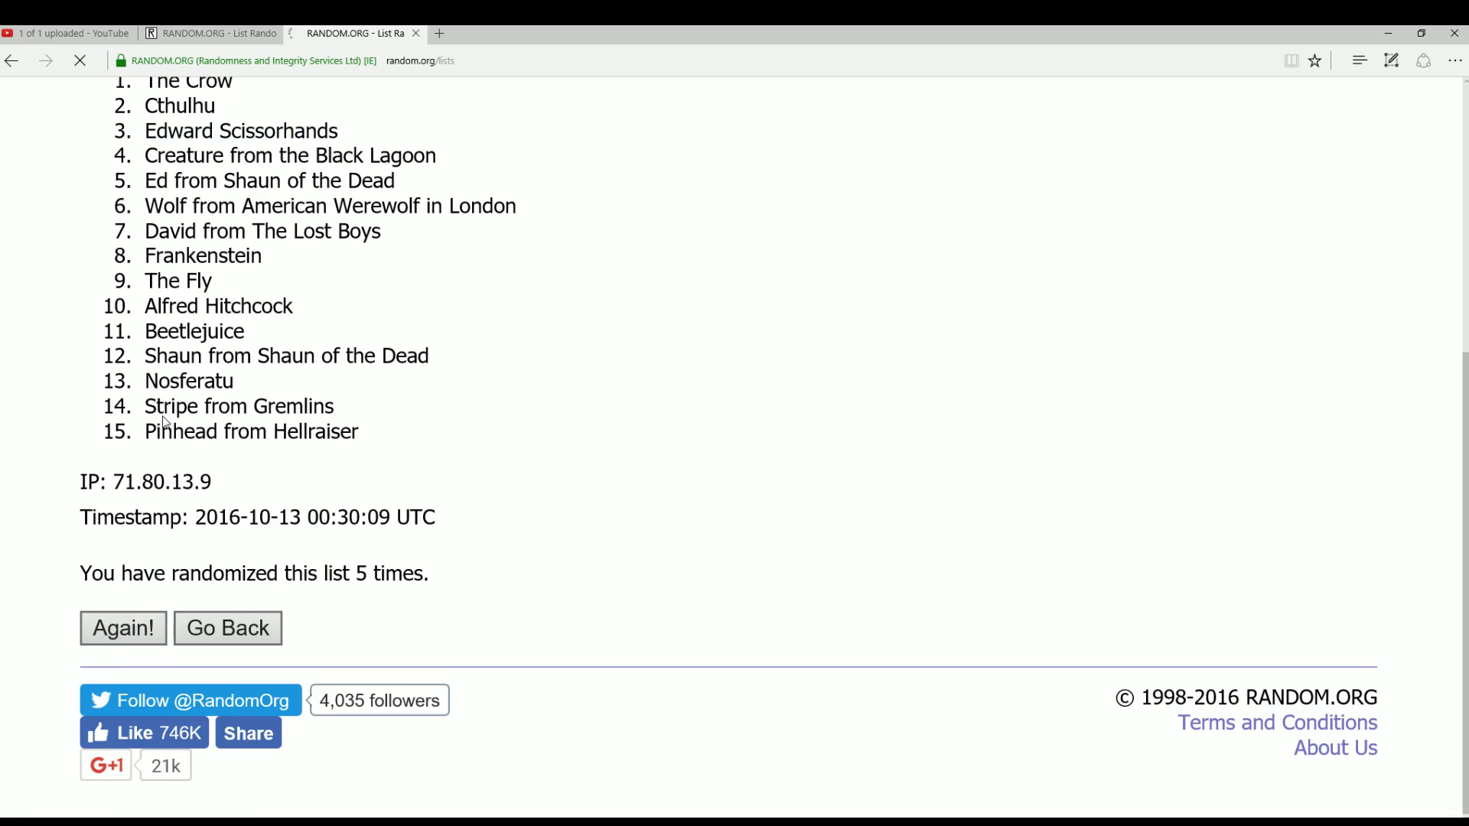
- Randomize the full character list, including The Fly, until it has been shuffled seven times
click(135, 631)
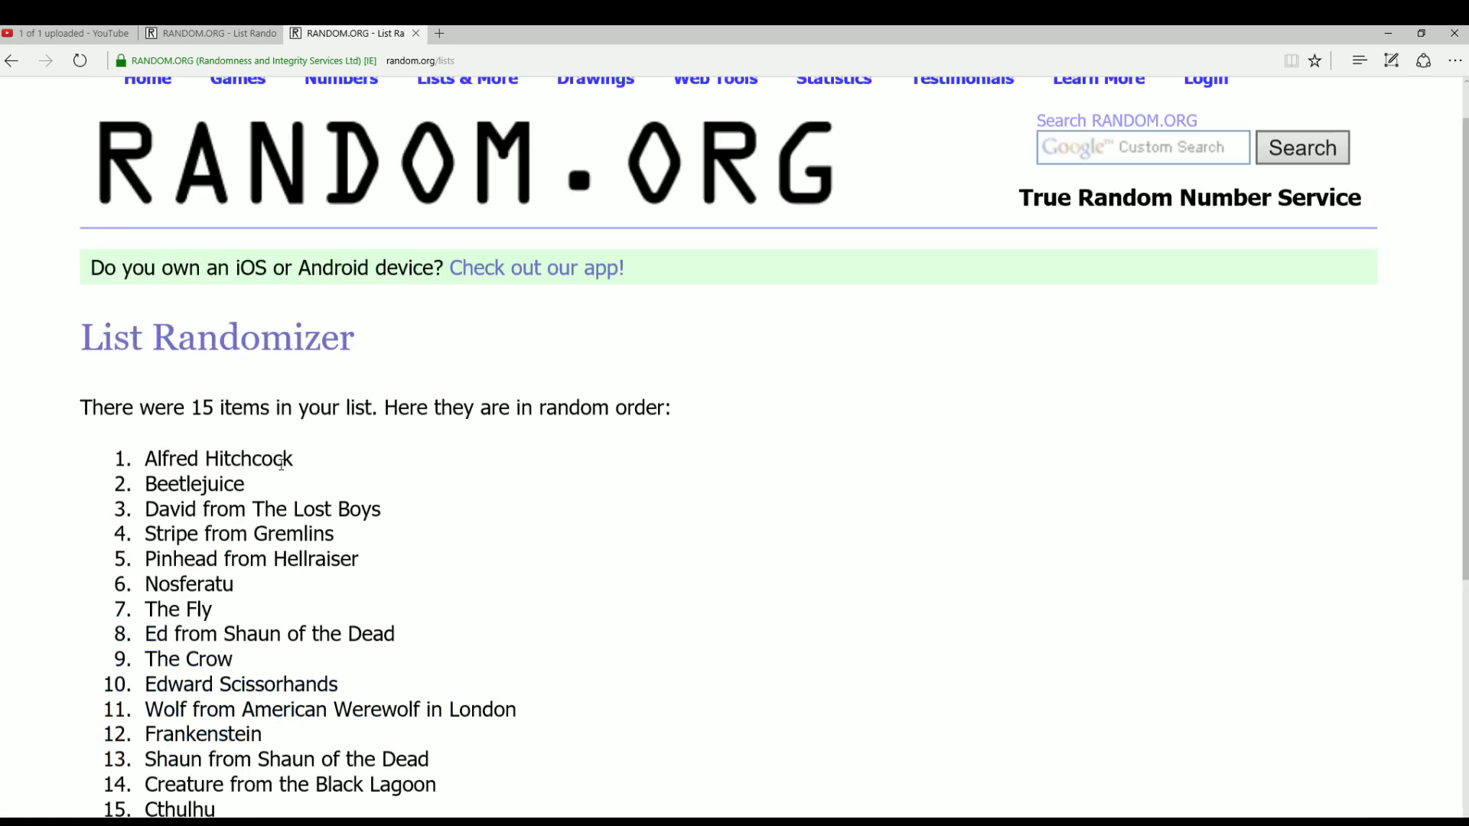
scroll(282, 463, down, 5)
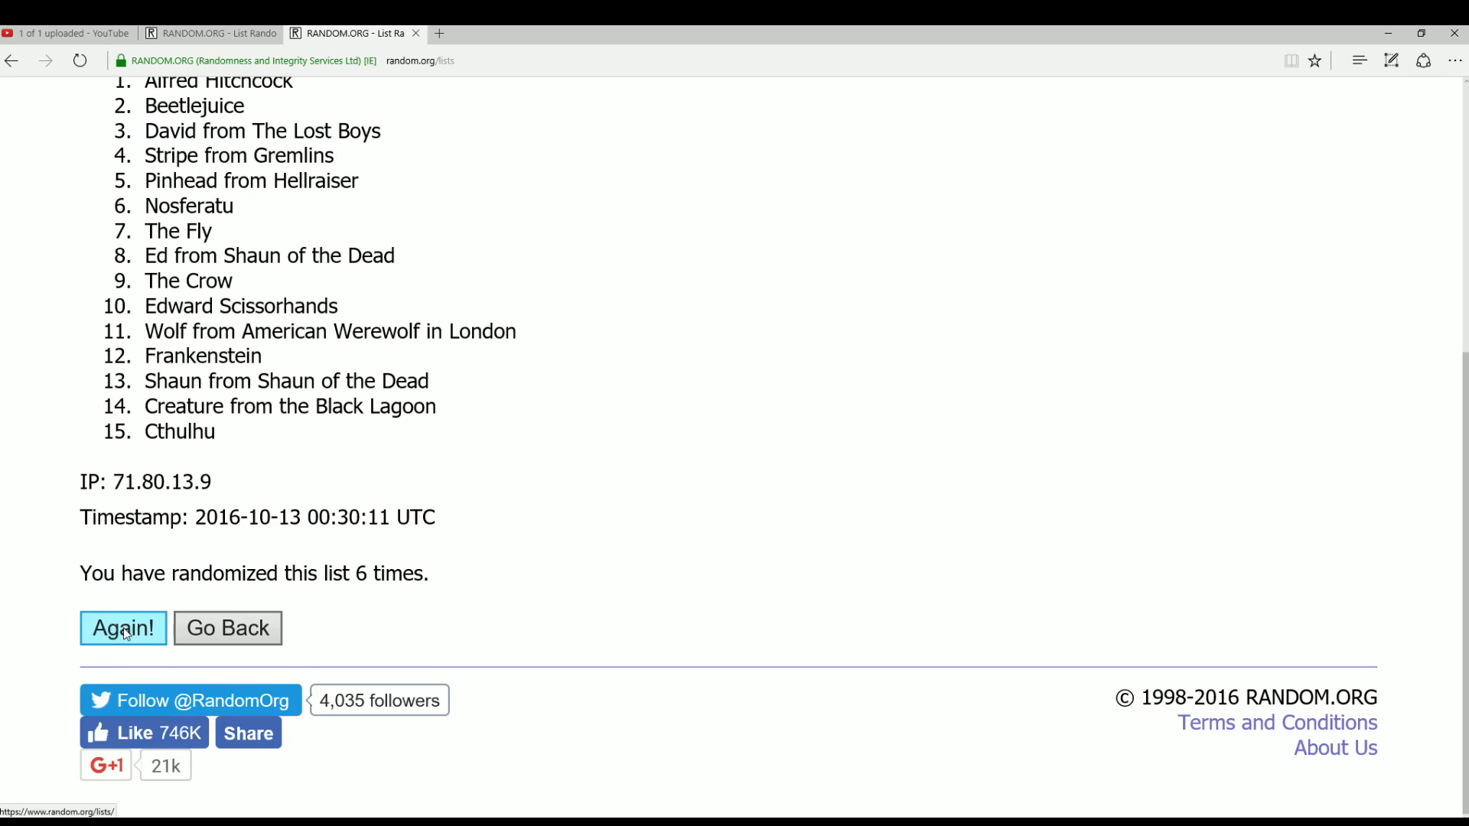
click(122, 627)
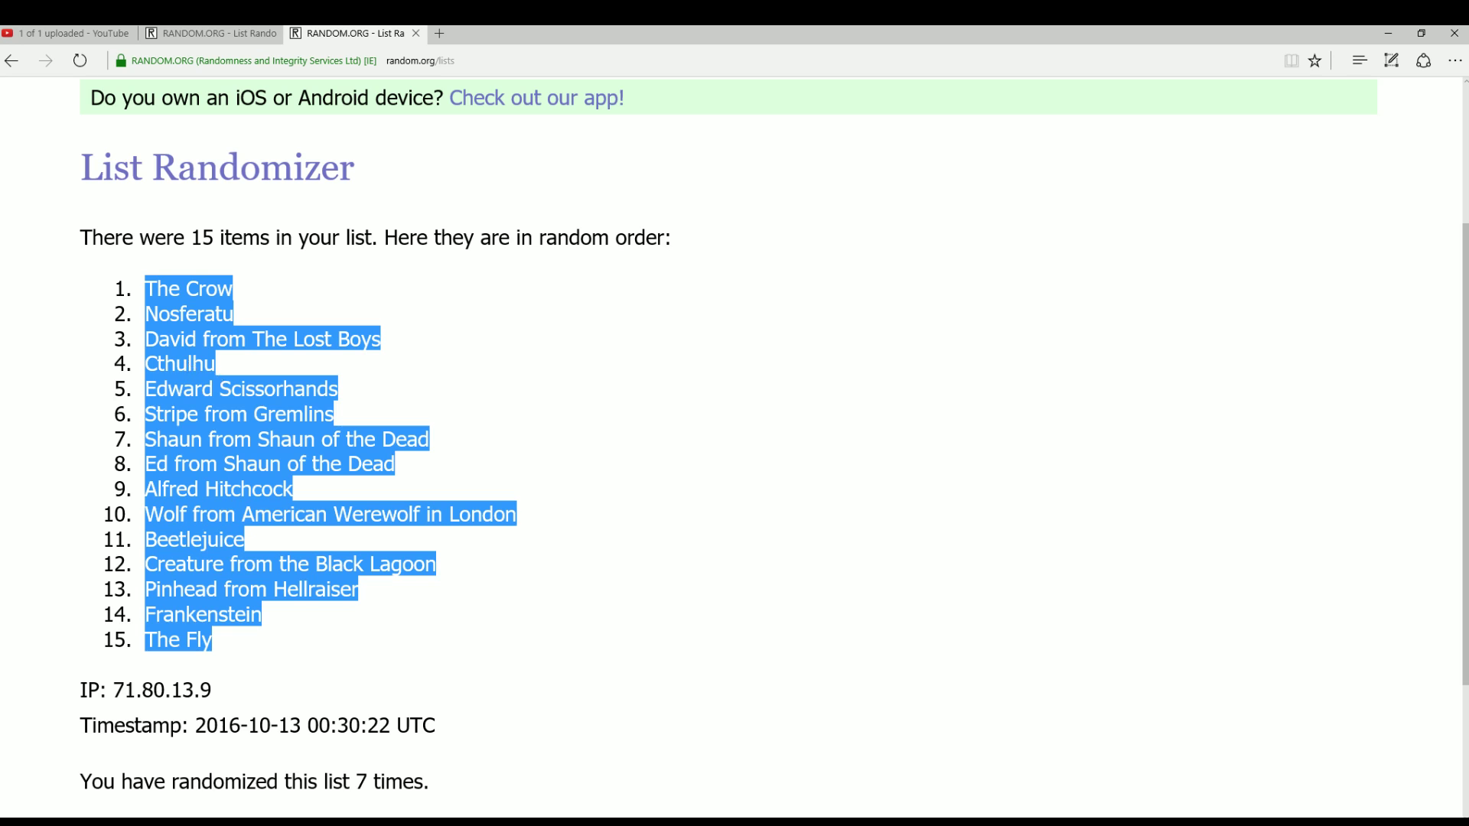
- Replace the characters from cell A2 down in Excel with the newly shuffled list and narrow column A
key(alt+Tab)
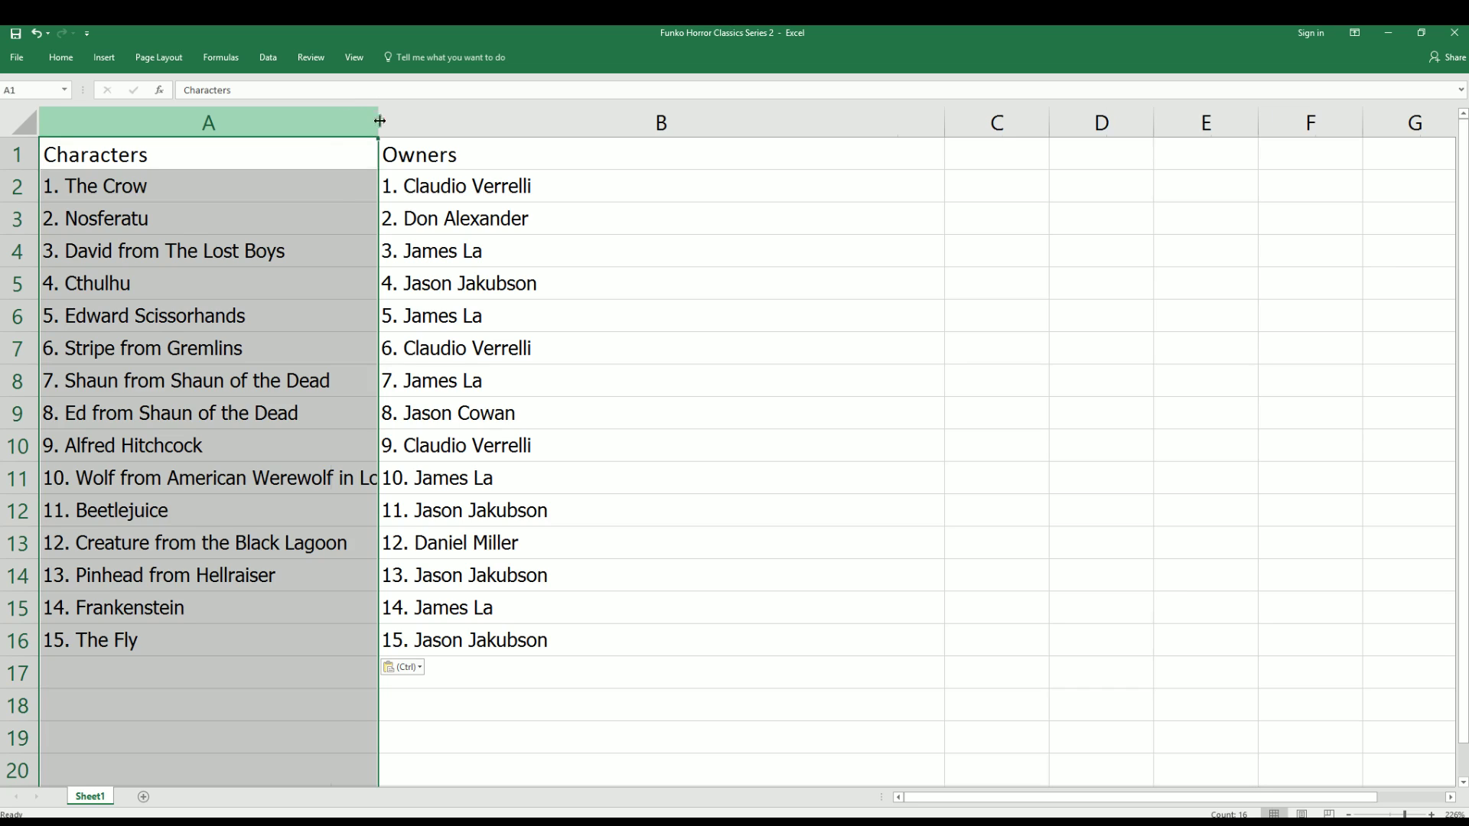
drag(380, 120, 339, 136)
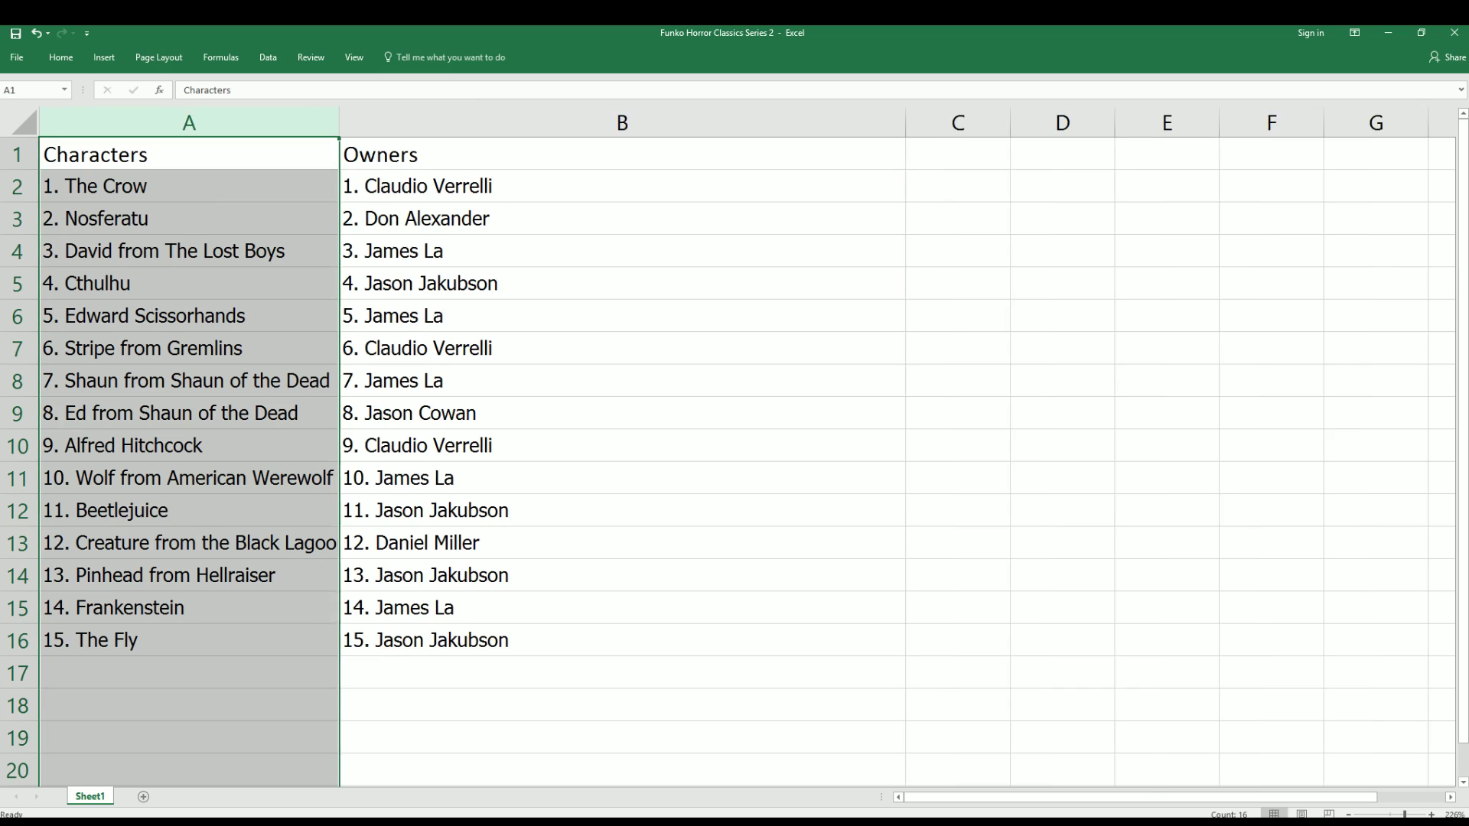